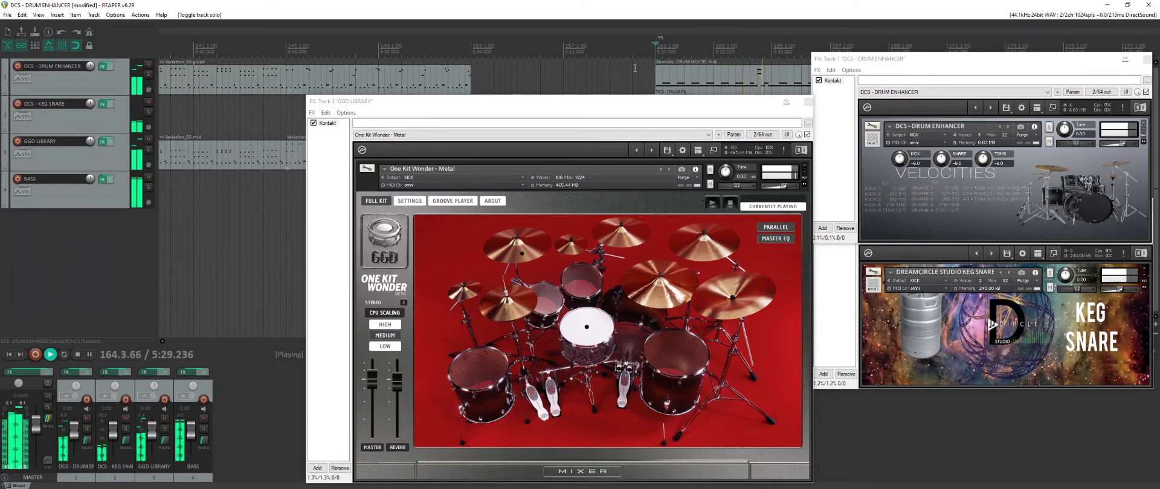
Step: Compare the playing mix with the DCS - DRUM ENHANCER and DCS - KEG SNARE tracks muted and unmuted
left_click(149, 66)
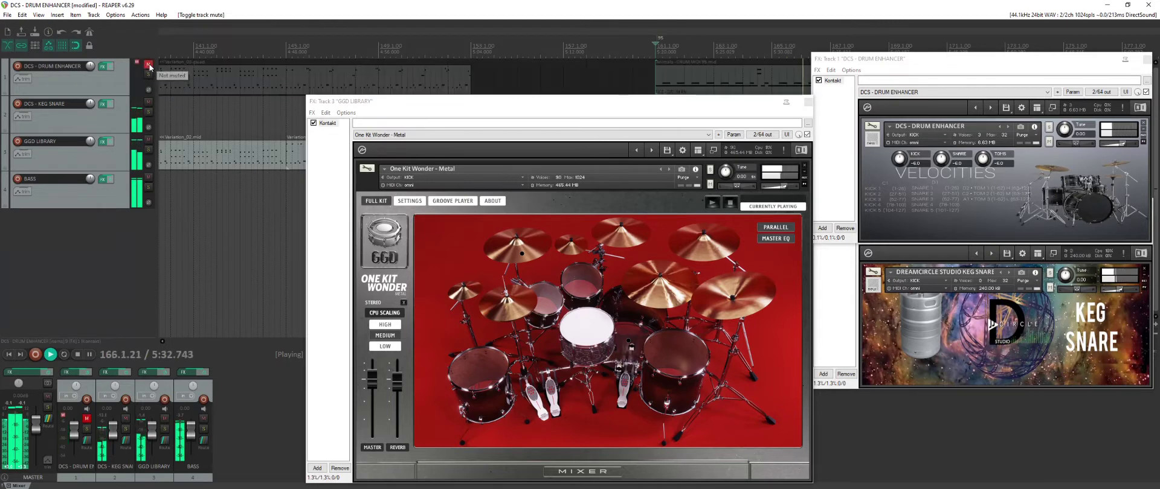
left_click(149, 102)
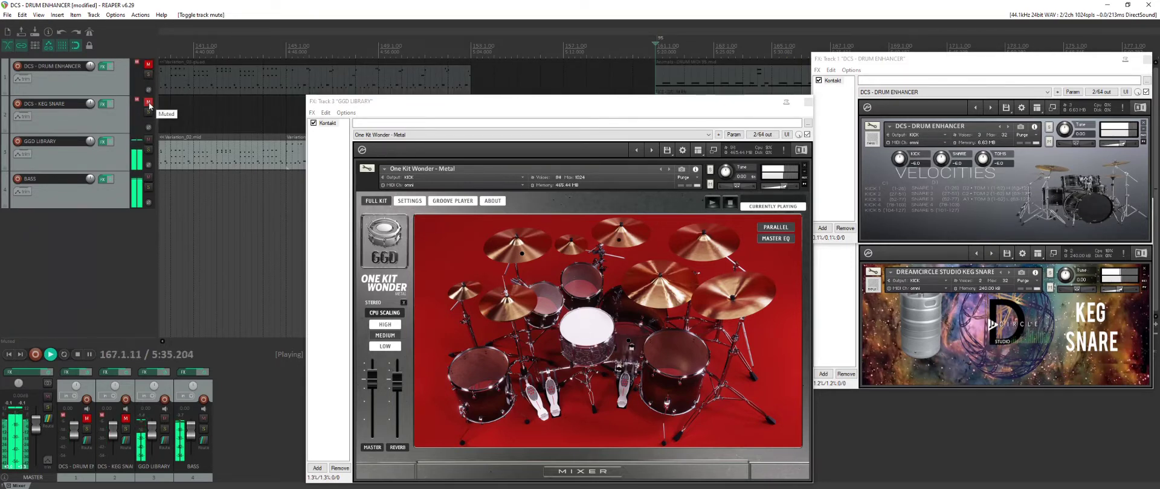
left_click(149, 103)
left_click(149, 66)
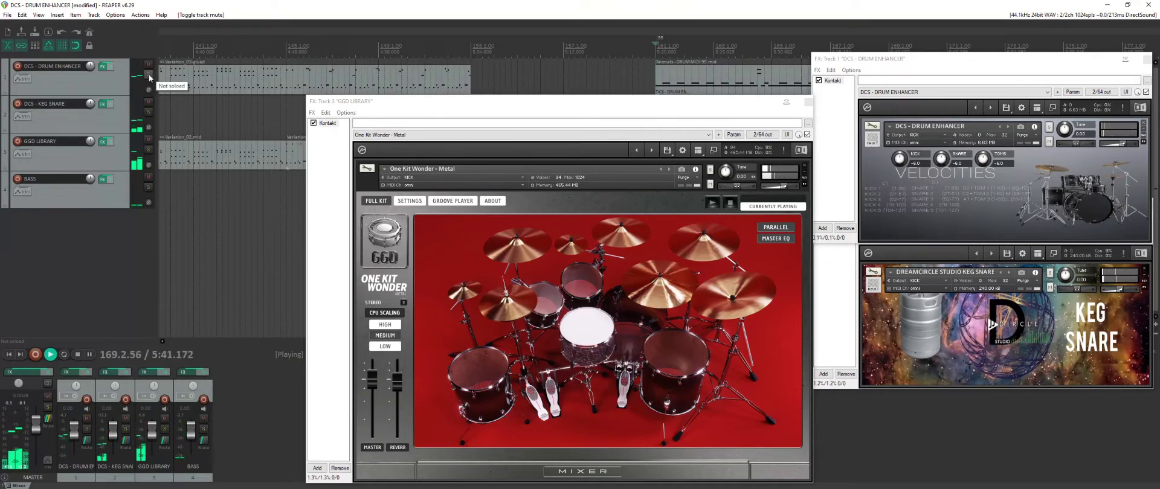
Step: Close the GGD LIBRARY effects window and arrange the DRUM ENHANCER and KEG SNARE plugin windows side by side below the tracks
left_click(808, 102)
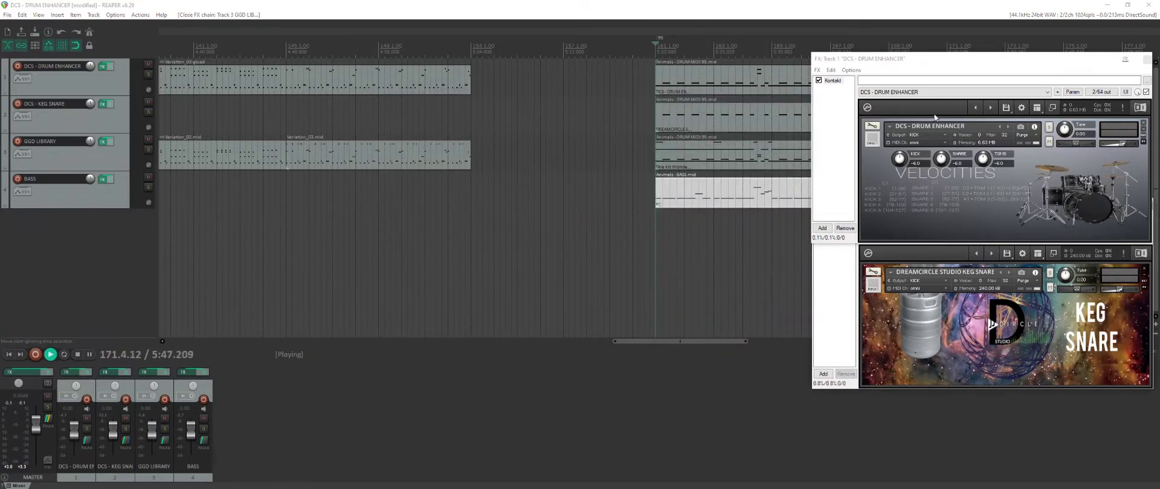
left_click_drag(925, 66, 433, 224)
left_click_drag(886, 207, 740, 219)
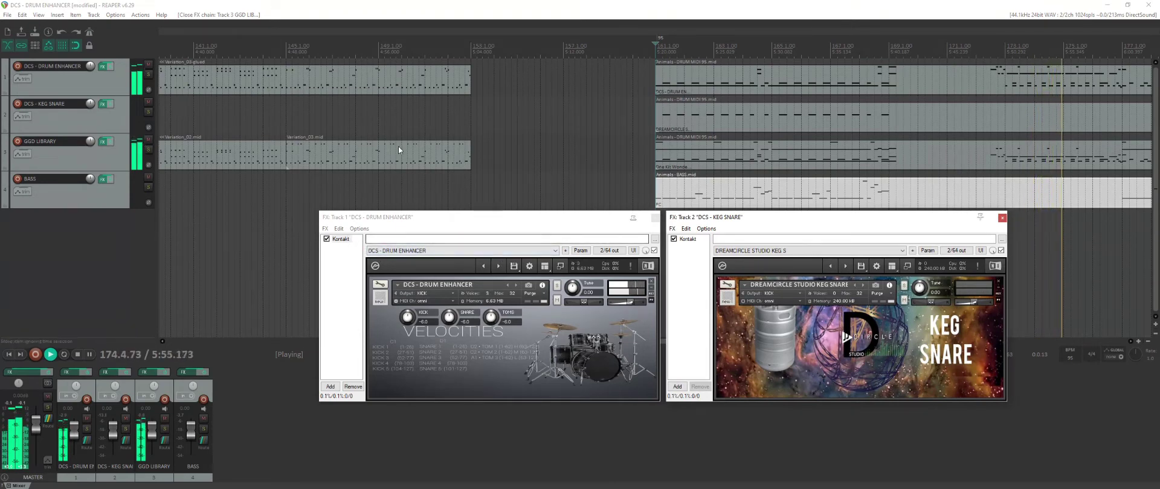
Step: Audition the DCS - DRUM ENHANCER track by soloing it twice, with a muted comparison in between, and return to the full mix
left_click(147, 74)
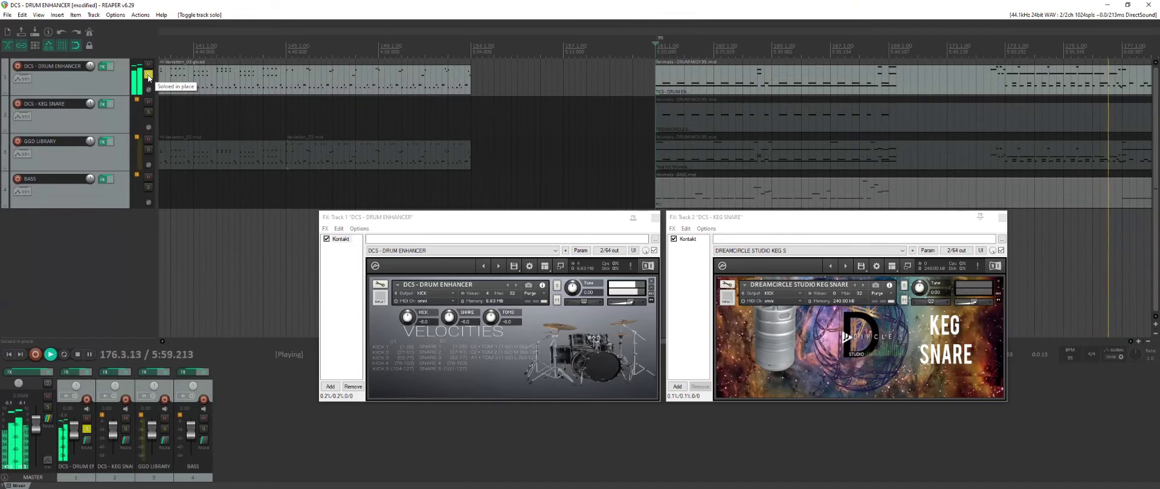
left_click(147, 75)
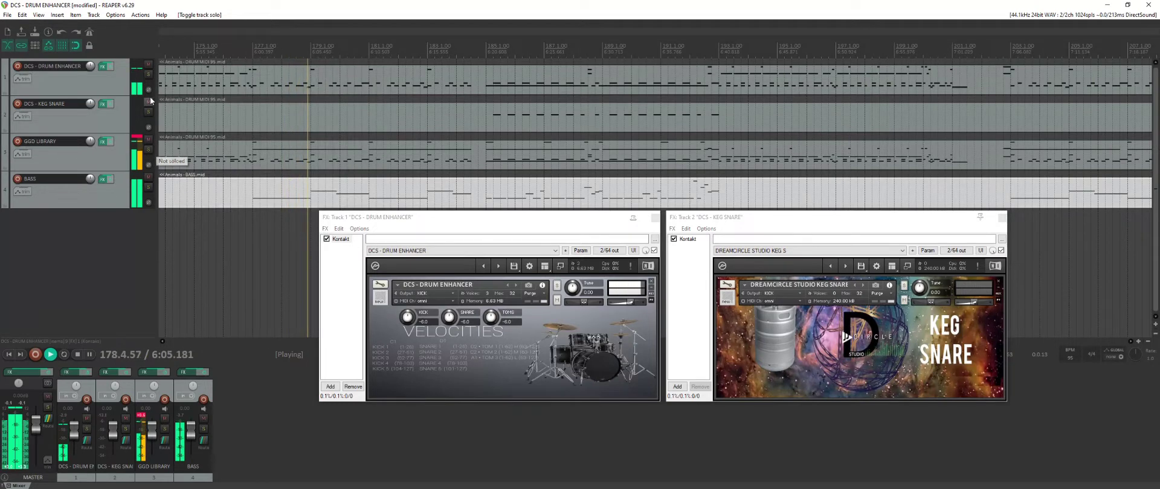
left_click(148, 65)
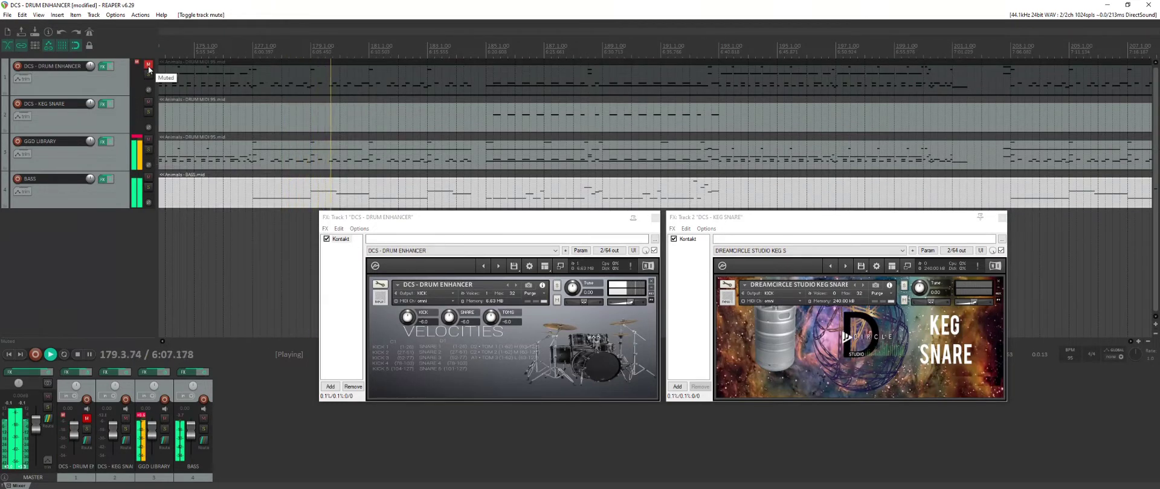
left_click(148, 66)
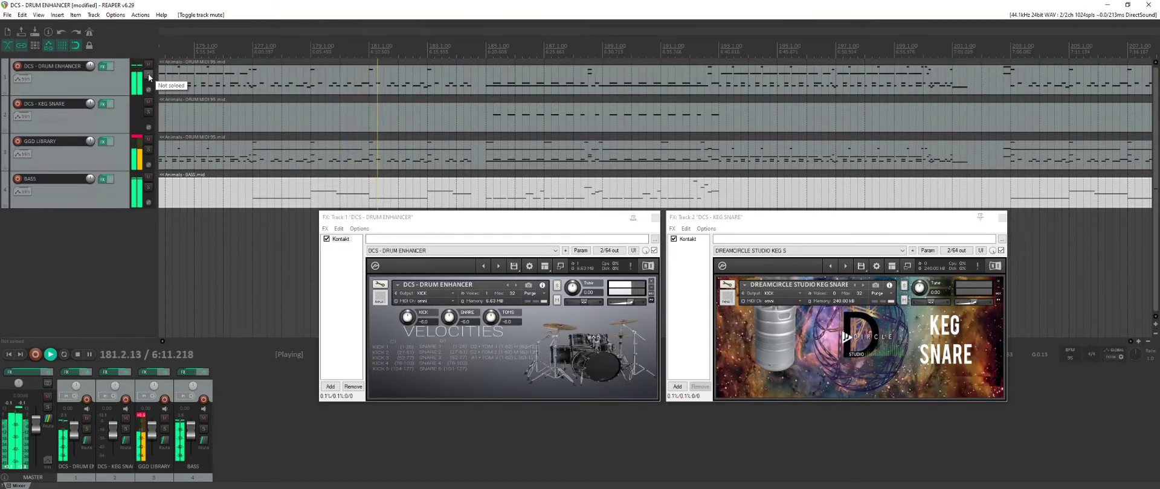
left_click(148, 75)
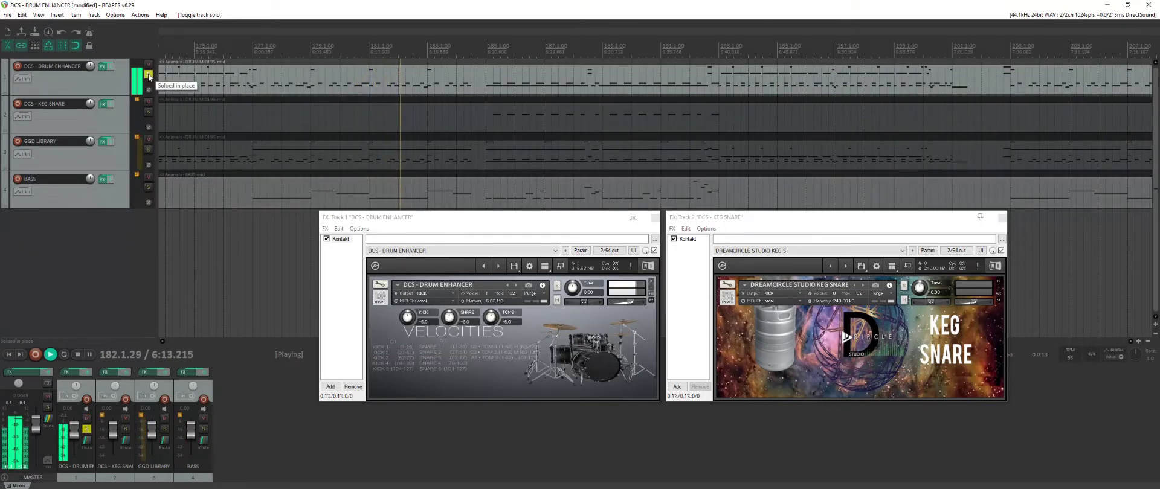
left_click(148, 75)
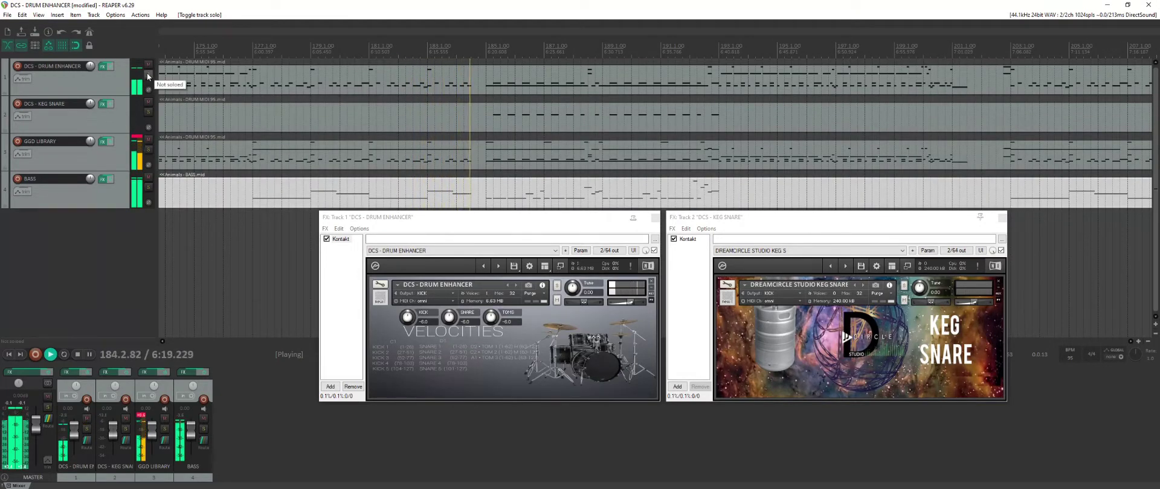
Step: Listen to the DCS - KEG SNARE track soloed, and compare the mix with both DCS tracks muted and unmuted
left_click(148, 113)
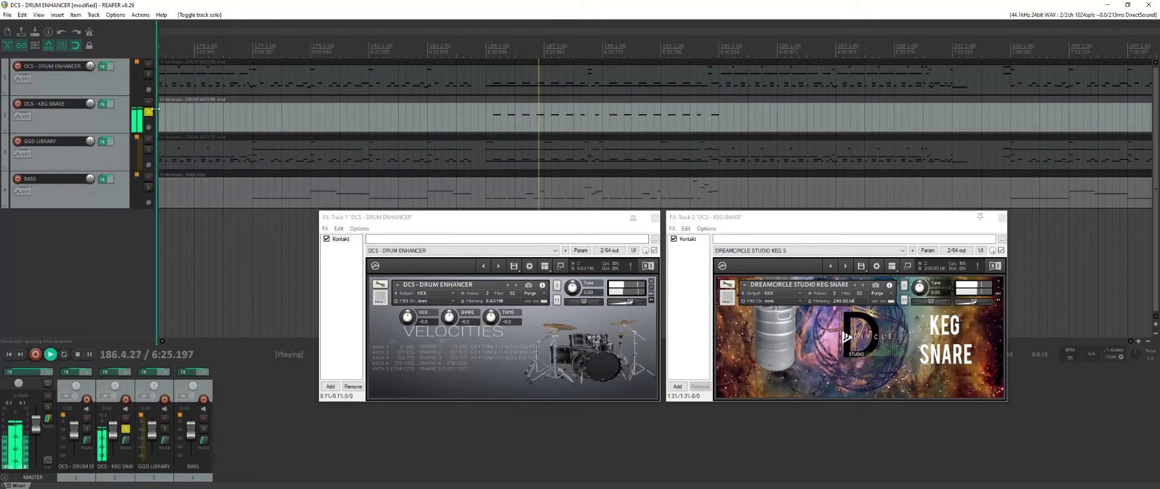
left_click(150, 113)
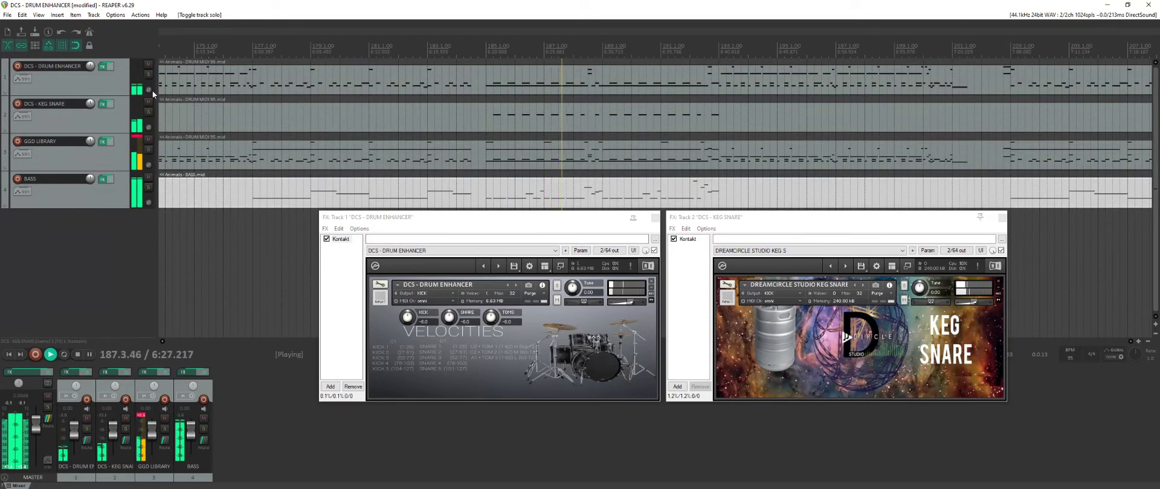
left_click(150, 64)
left_click(149, 102)
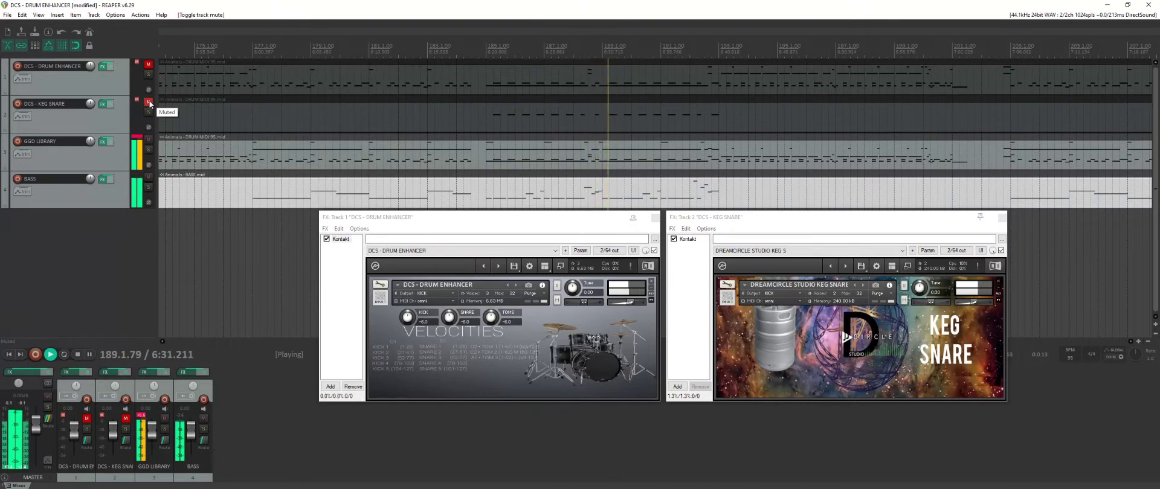
left_click(150, 102)
left_click(149, 65)
left_click(150, 65)
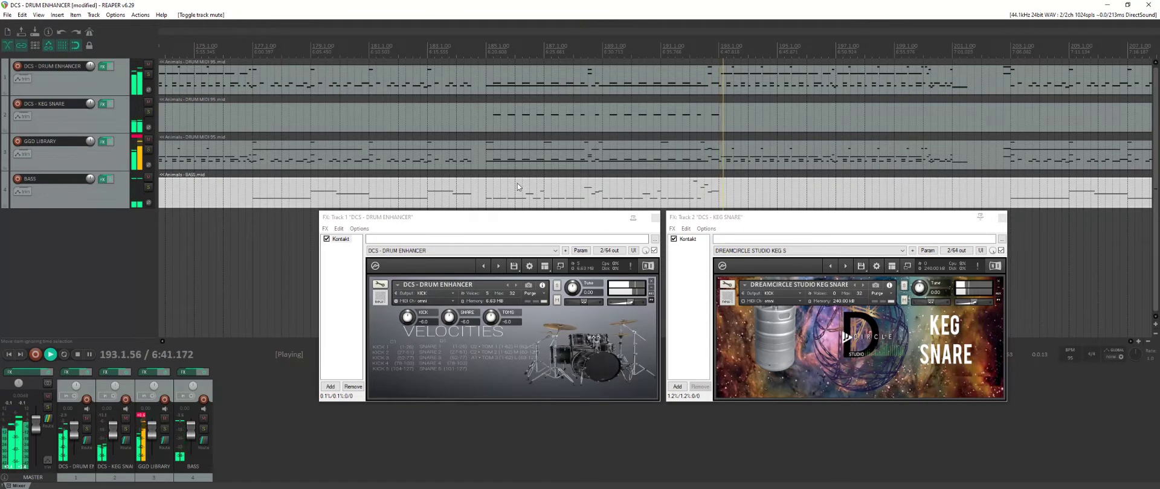
Step: Listen to the DRUM ENHANCER track soloed, and compare the mix twice with that track muted and unmuted
left_click(148, 75)
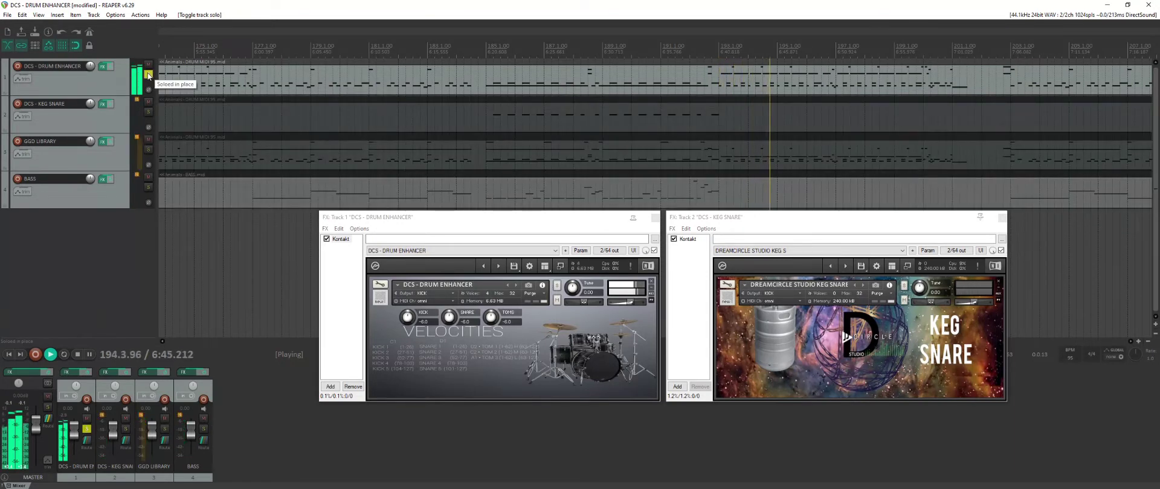
left_click(148, 75)
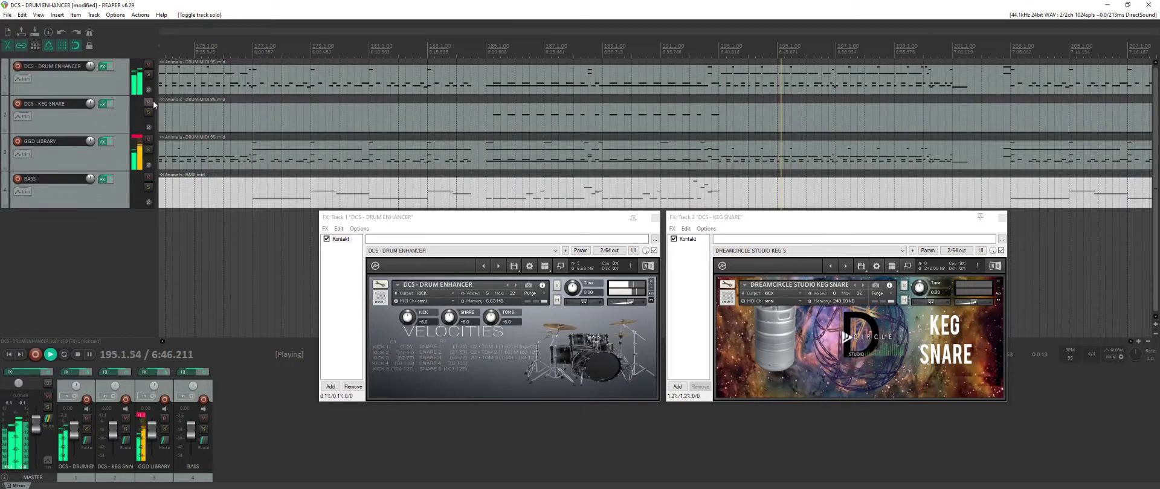
left_click(148, 64)
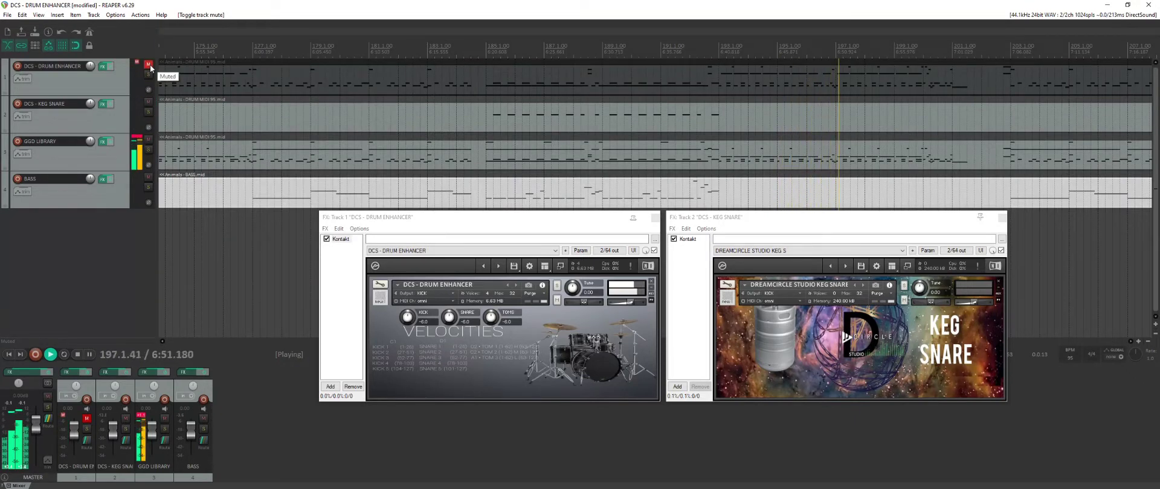
left_click(149, 64)
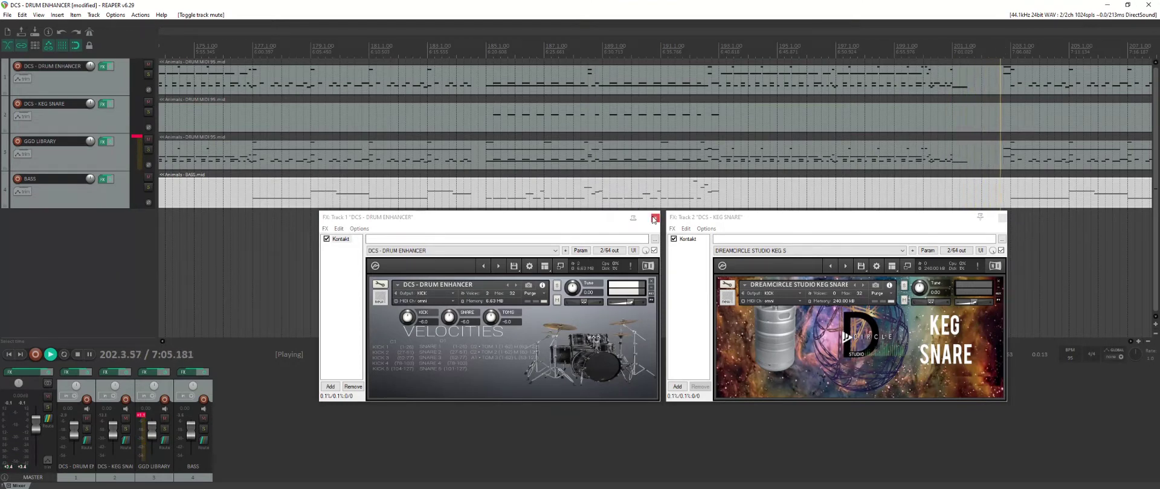
left_click(149, 64)
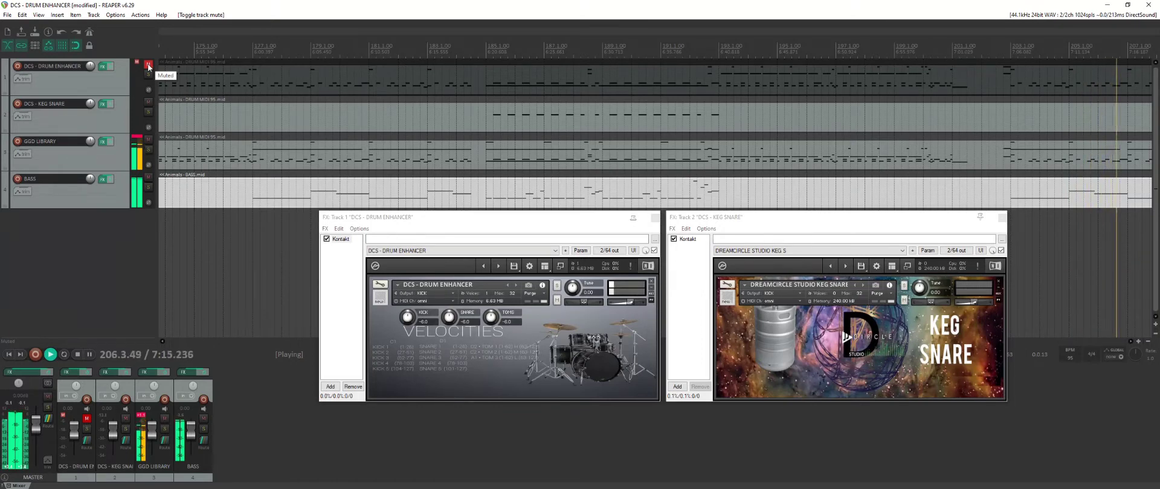
left_click(149, 64)
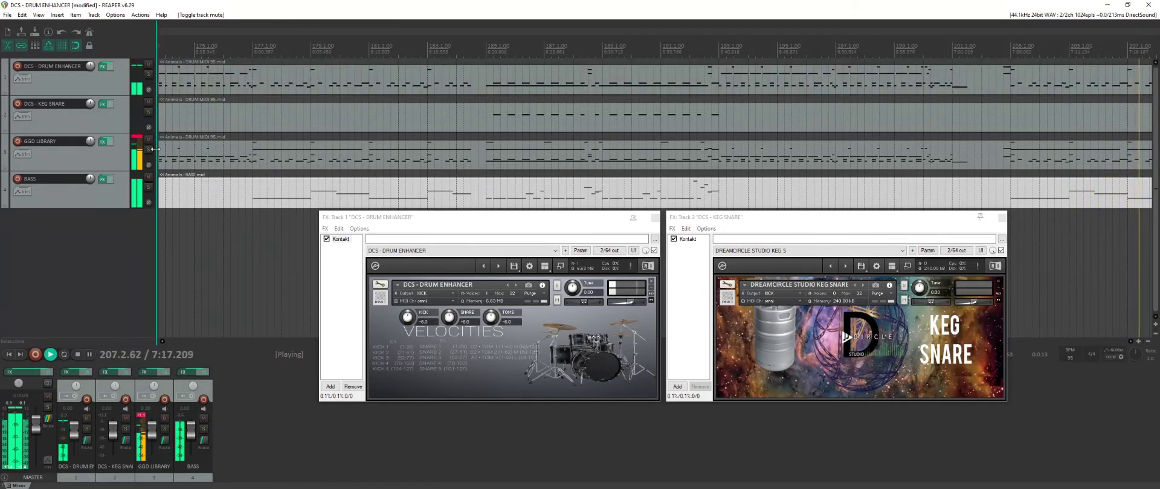
Step: Solo the DRUM ENHANCER track twice in the following section, and check the mix with it muted before unmuting it
left_click(148, 73)
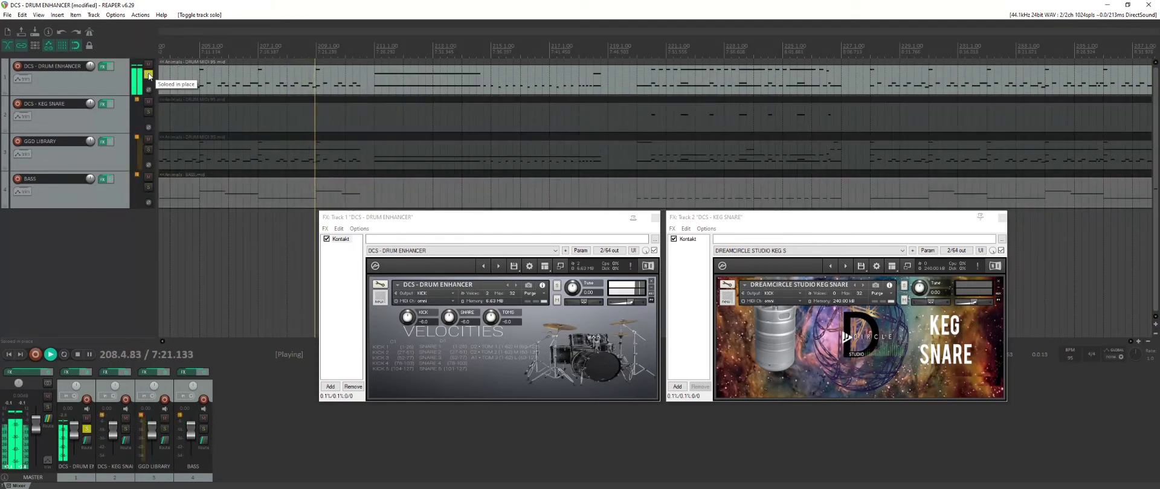
left_click(147, 72)
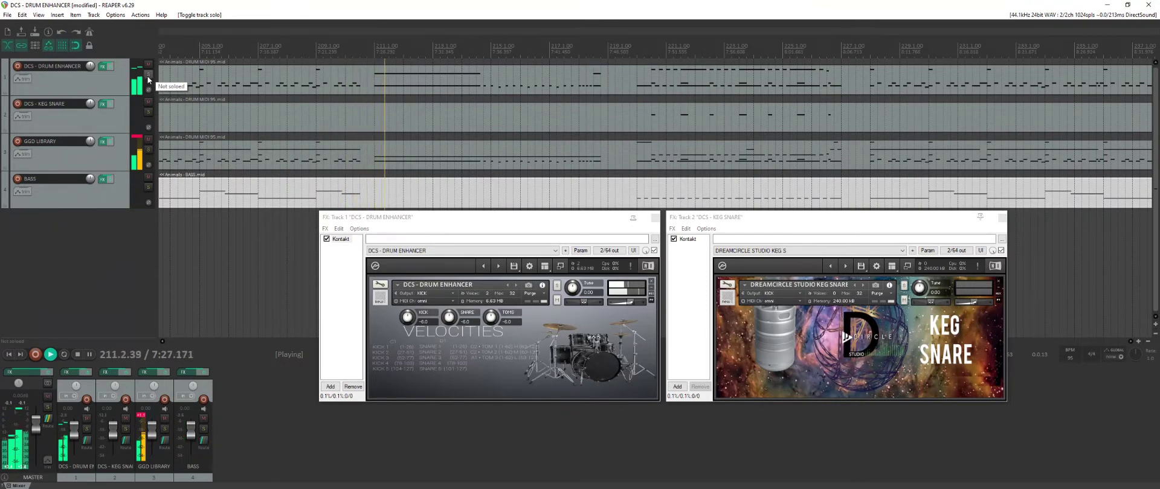
left_click(148, 74)
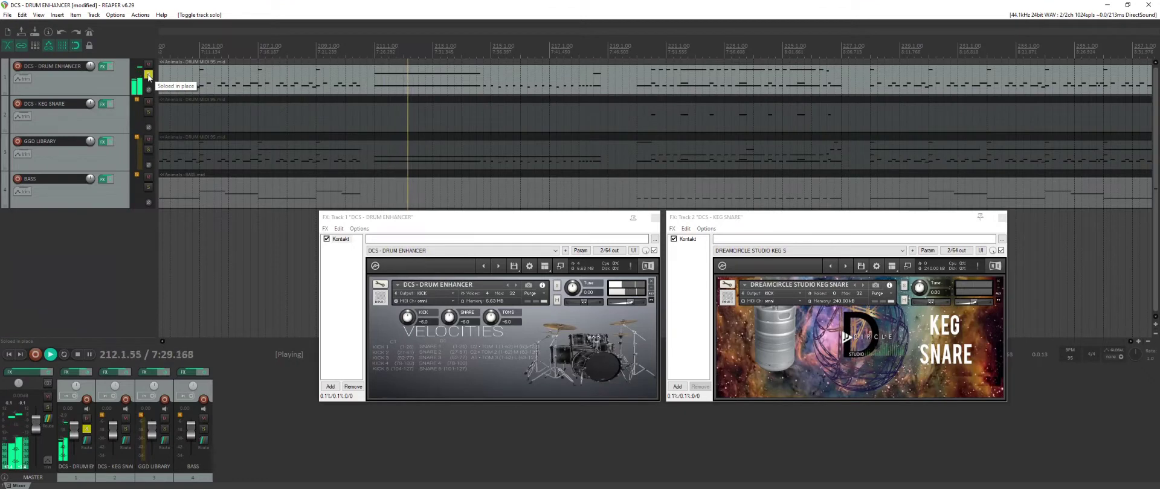
left_click(147, 74)
left_click(149, 65)
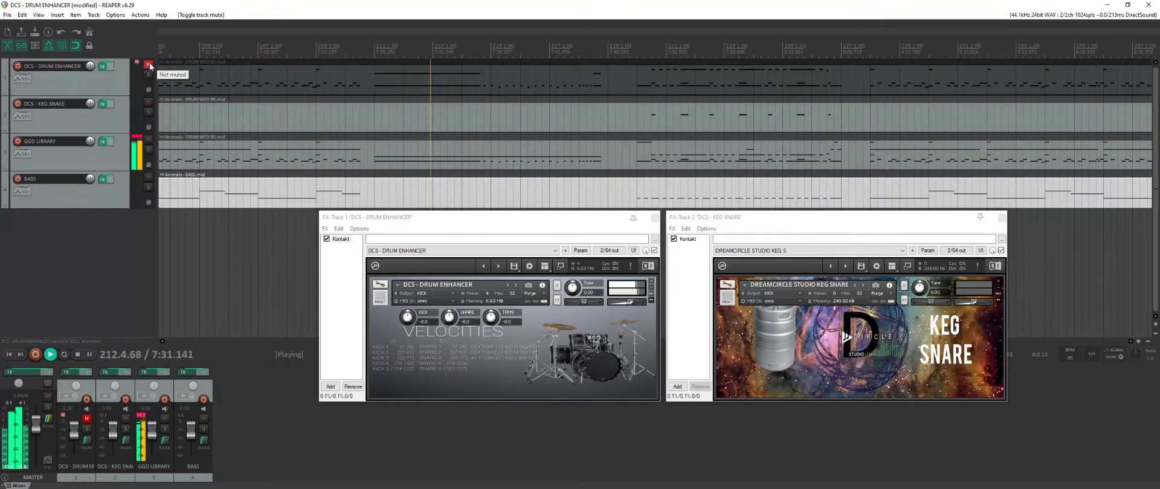
left_click(148, 65)
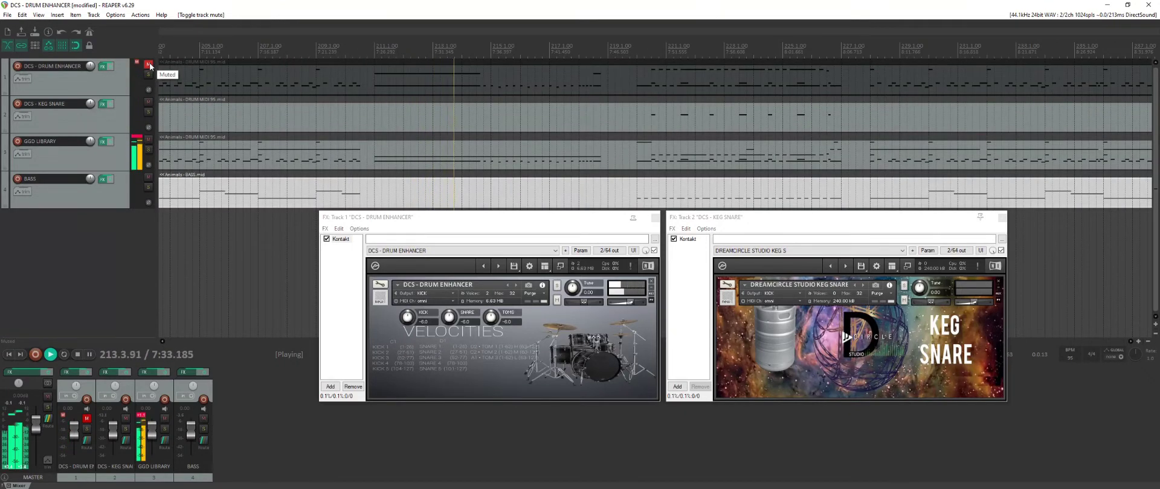
left_click(148, 64)
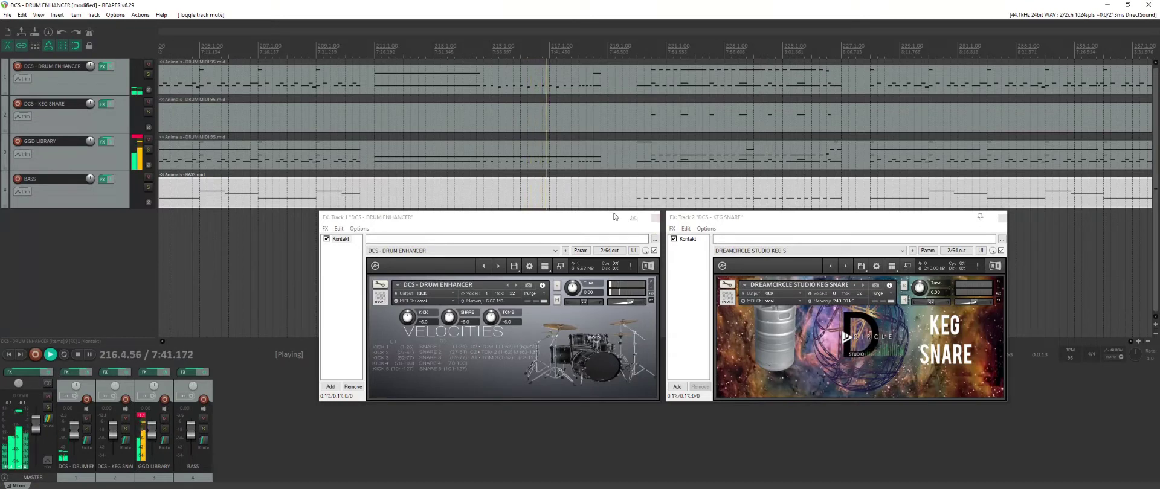
Step: Stop playback, return to the start of the project, and play the kick, snare and tom samples from there
key("space")
left_click(8, 354)
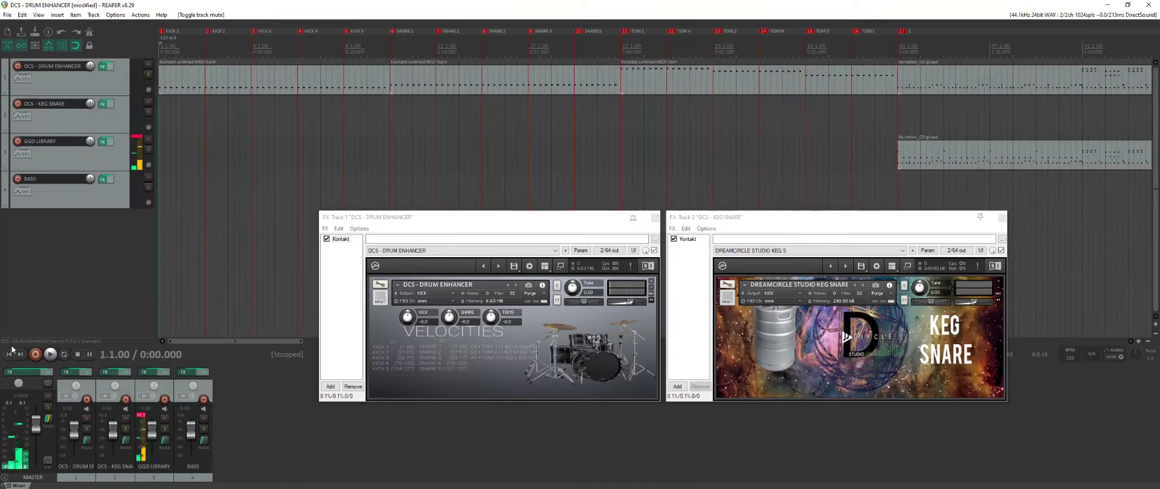
key("space")
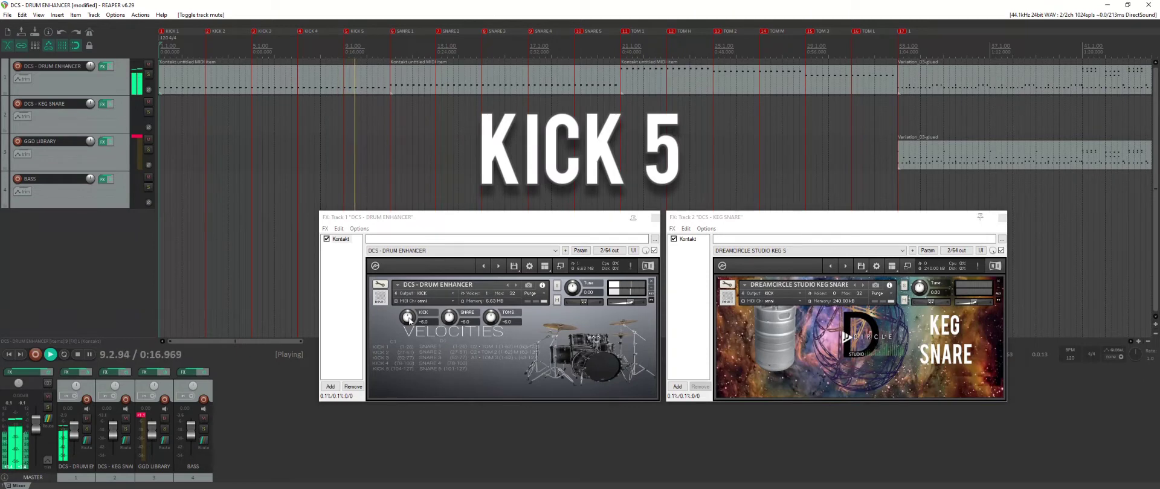
Step: Adjust the KICK and TOMS volumes in the Drum Enhancer during playback, and lower the SNARE volume before raising it back
left_click_drag(409, 321, 449, 315)
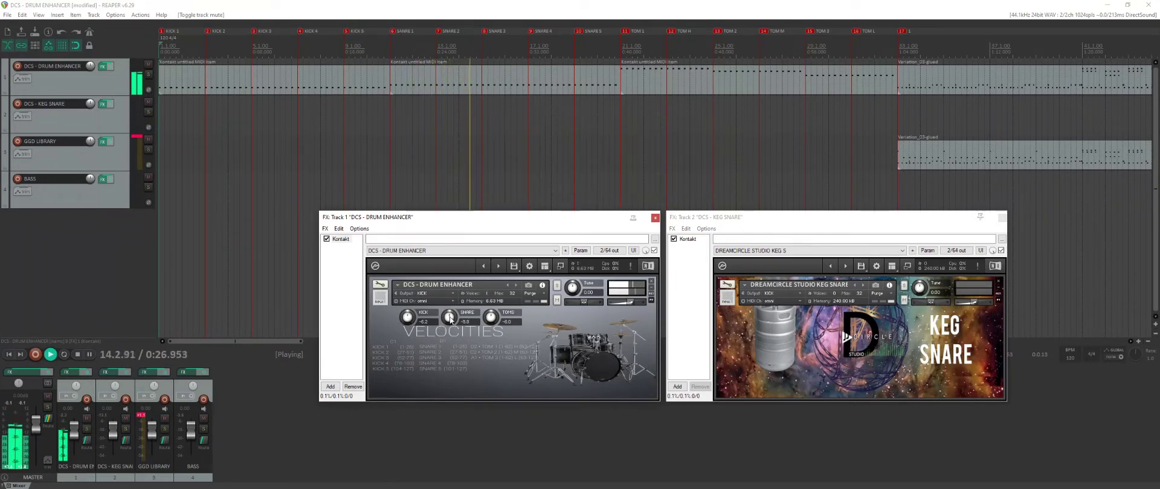
left_click_drag(450, 320, 430, 329)
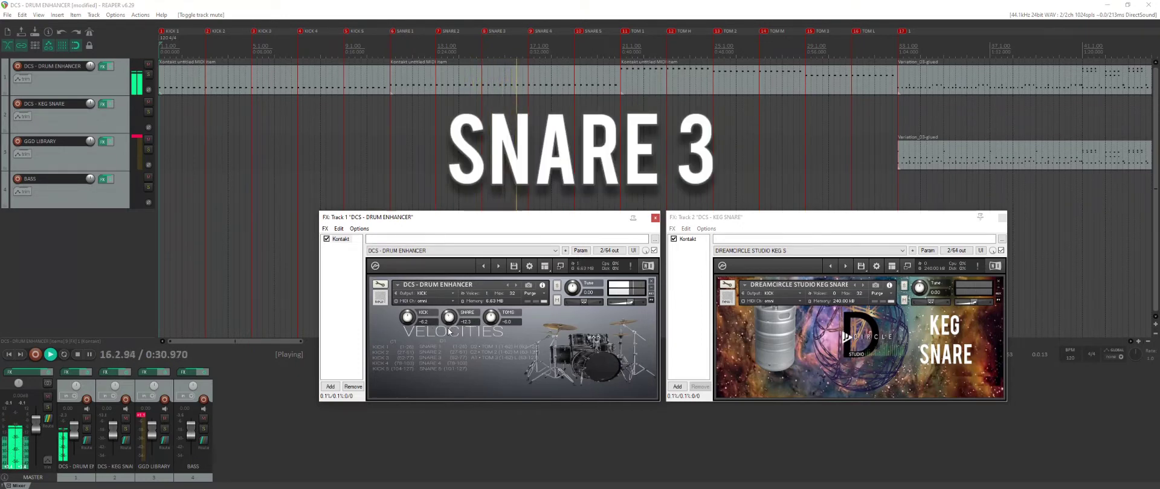
left_click_drag(448, 328, 449, 316)
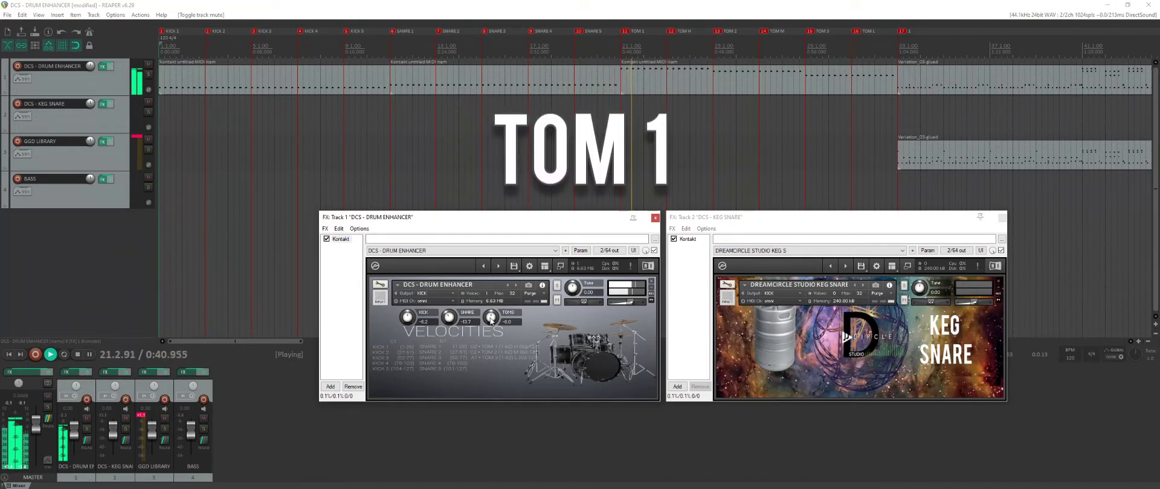
left_click_drag(490, 320, 492, 312)
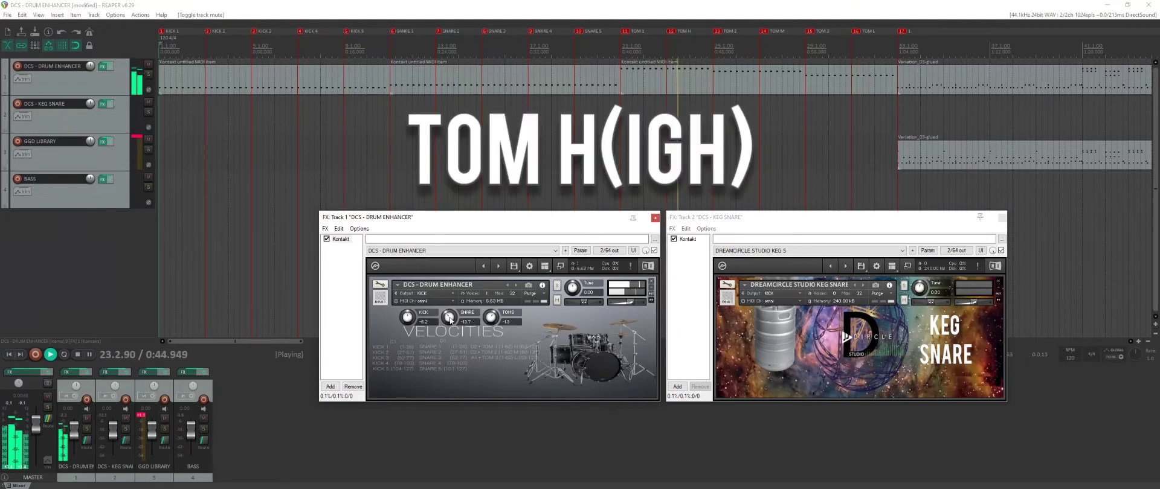
left_click_drag(450, 318, 451, 301)
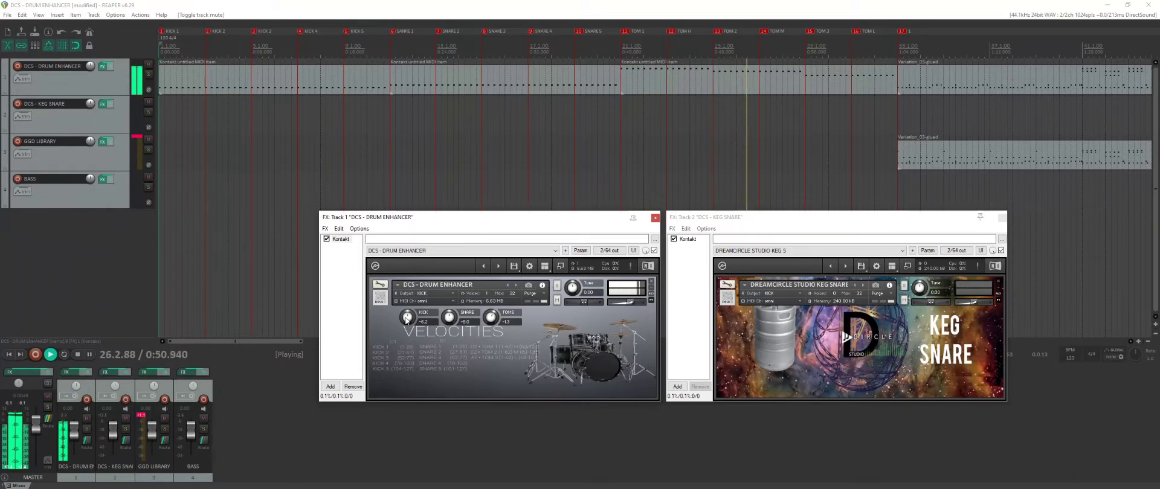
left_click_drag(406, 320, 407, 321)
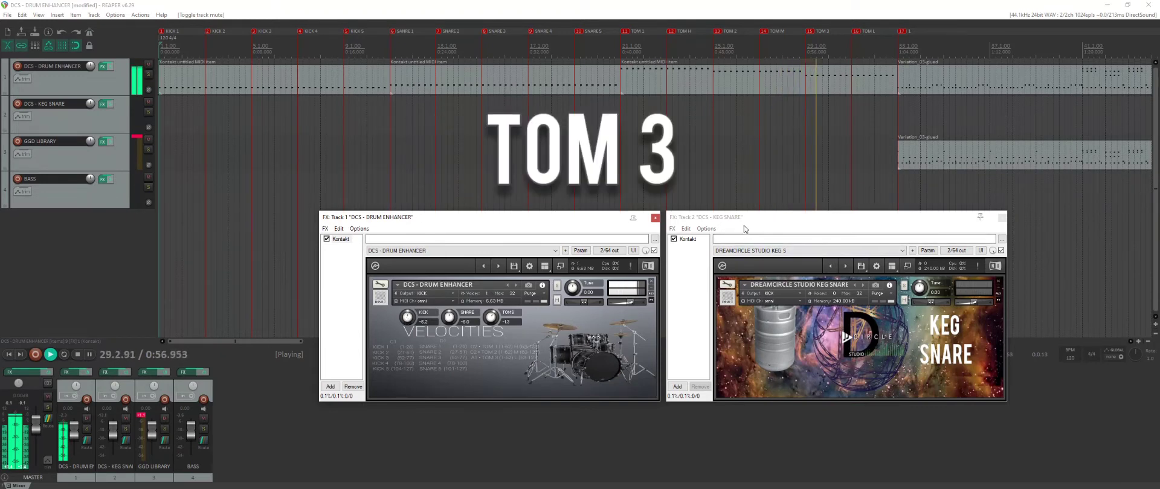
Step: Close the KEG SNARE FX window, open the GGD LIBRARY track's FX, and arrange it beside the Drum Enhancer window
left_click(1002, 218)
left_click_drag(588, 219, 904, 189)
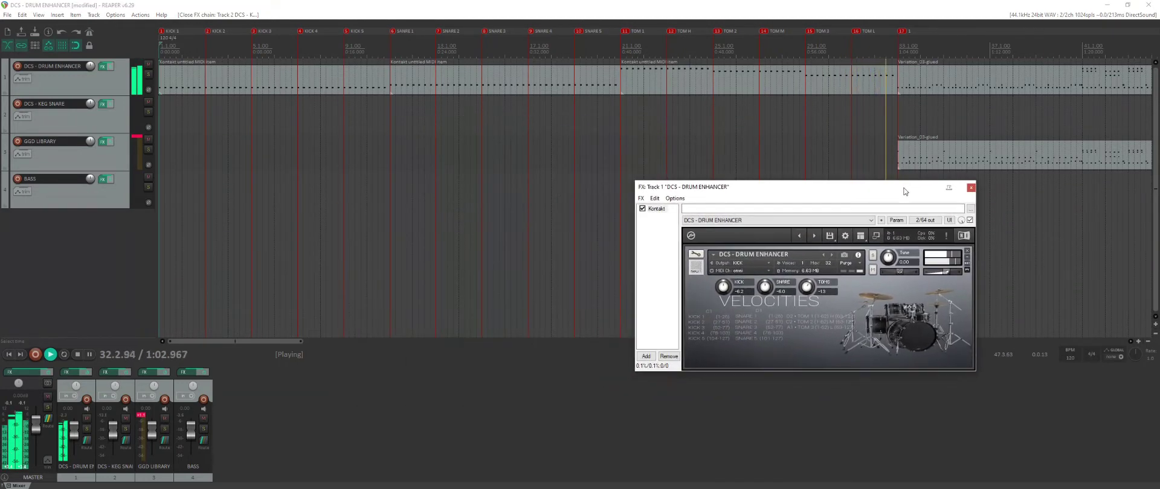
left_click(106, 141)
left_click_drag(509, 106, 326, 118)
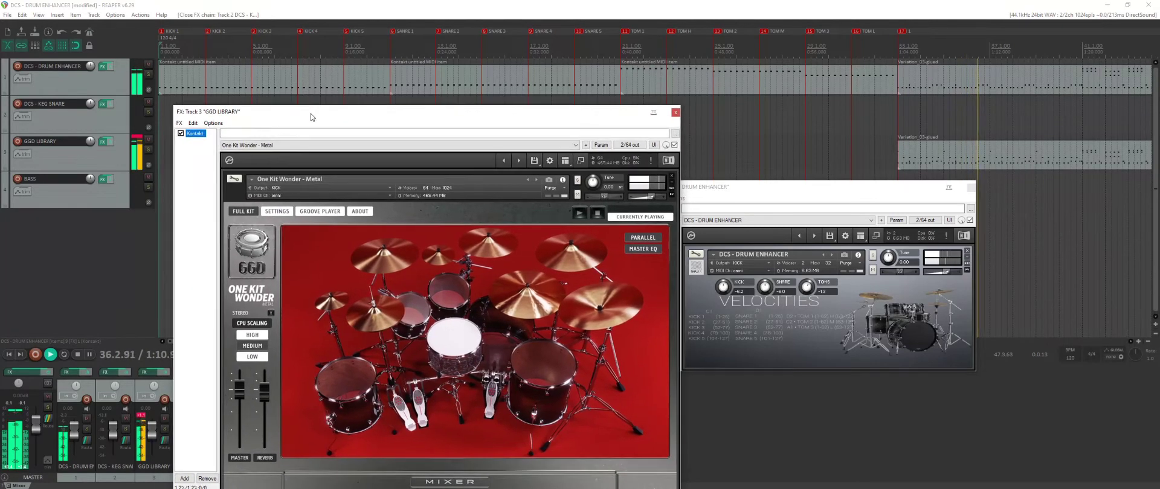
Step: Compare the mix three times with the DRUM ENHANCER track muted and unmuted, and listen to that track soloed once
left_click(148, 65)
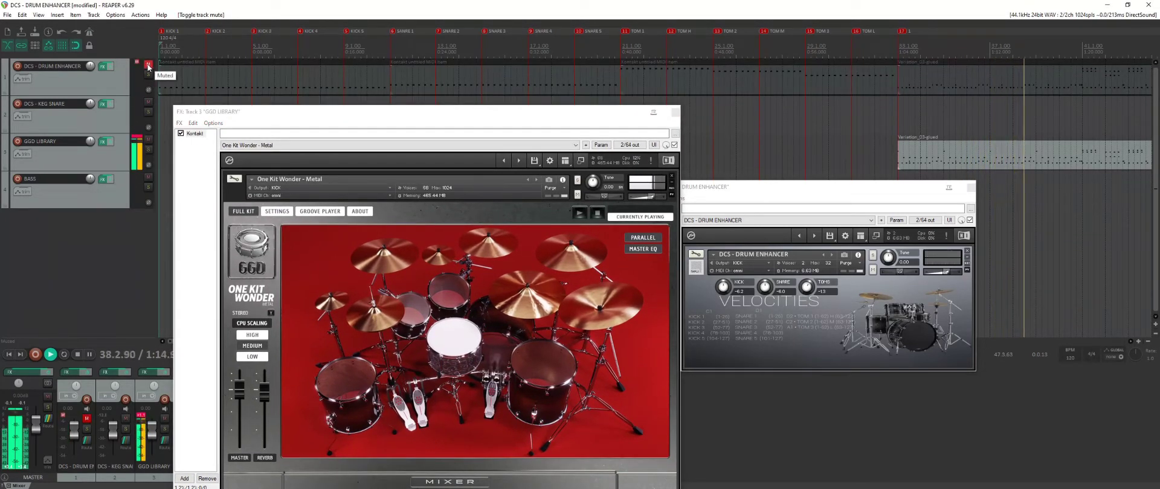
left_click(148, 64)
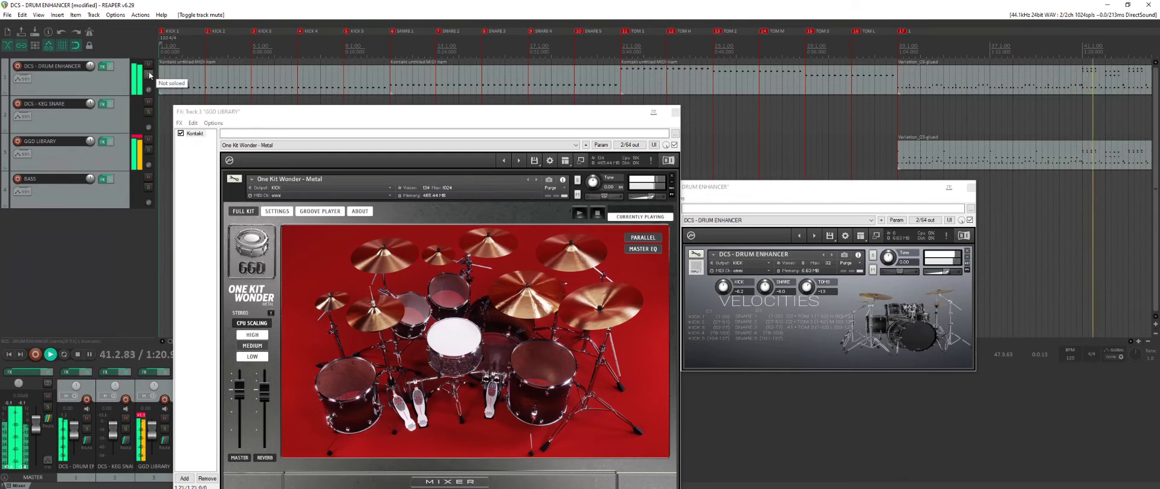
left_click(149, 65)
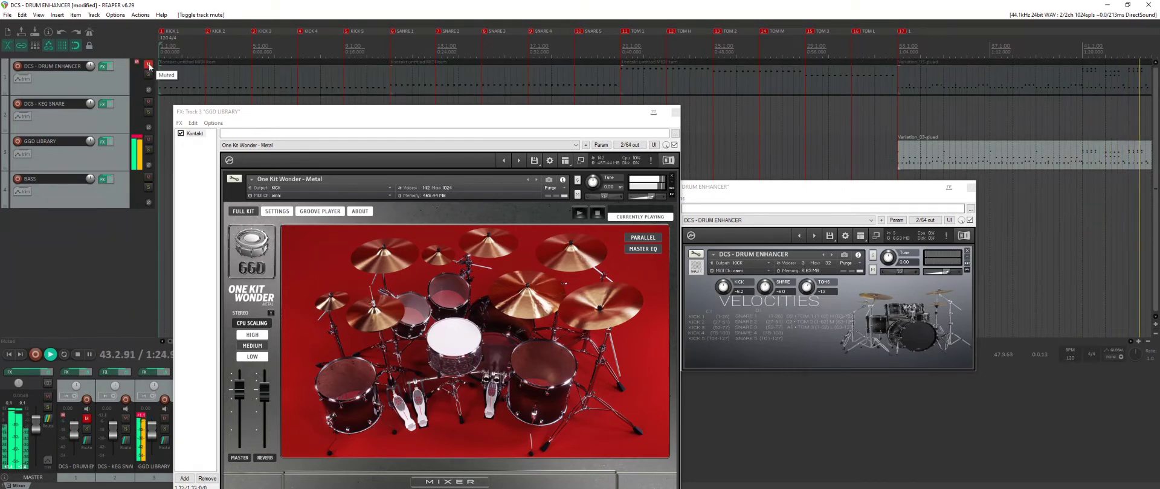
left_click(149, 66)
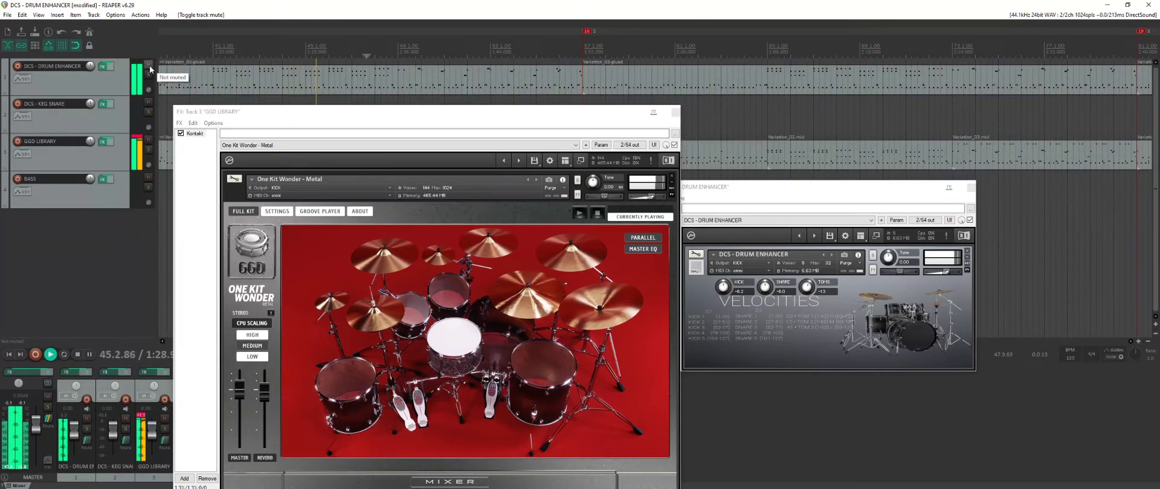
left_click(149, 66)
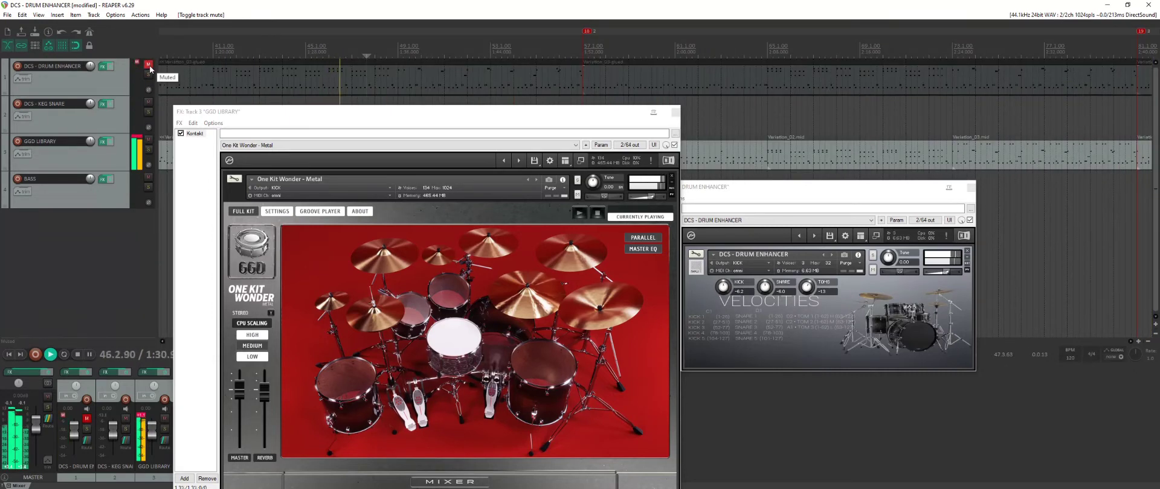
left_click(149, 66)
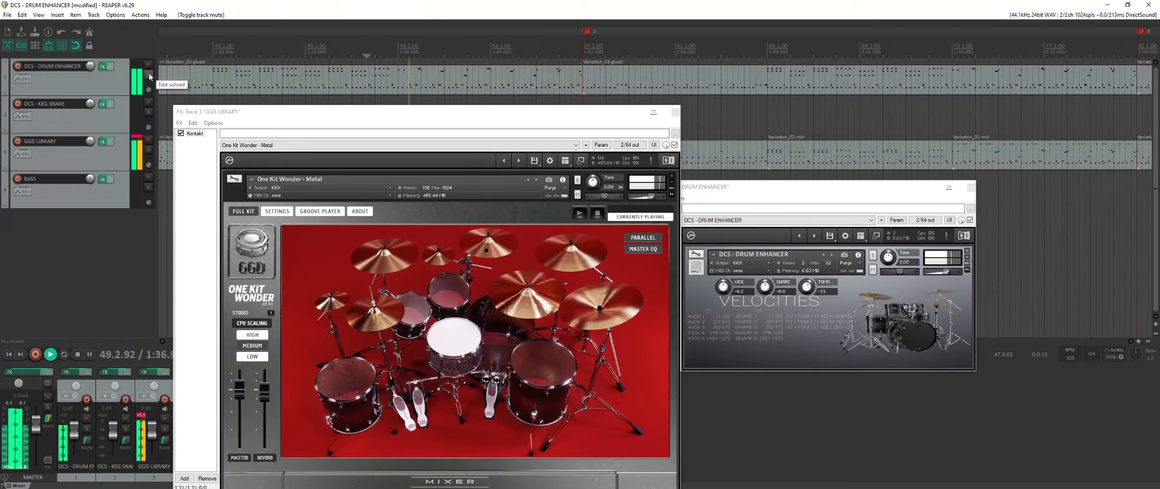
left_click(149, 74)
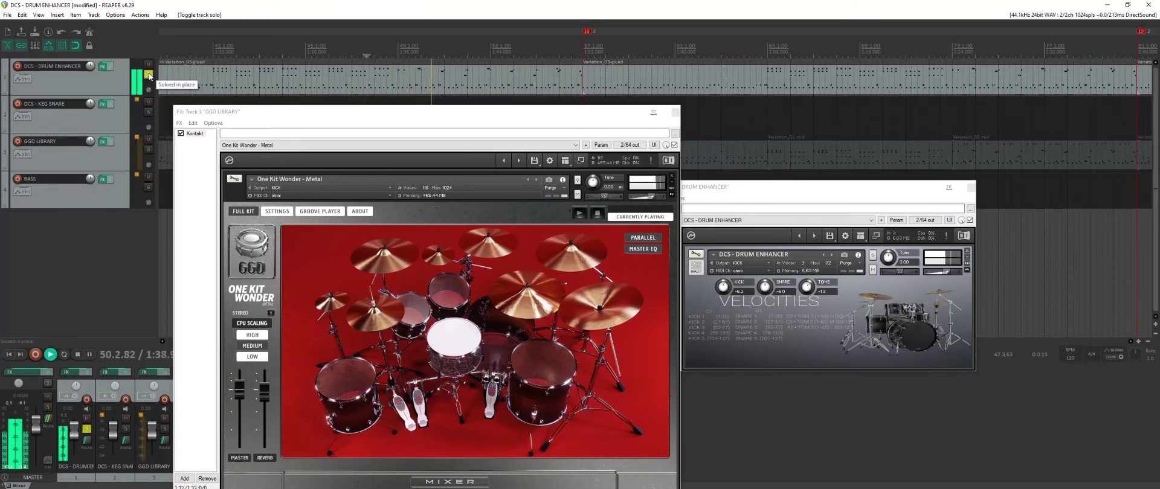
left_click(148, 74)
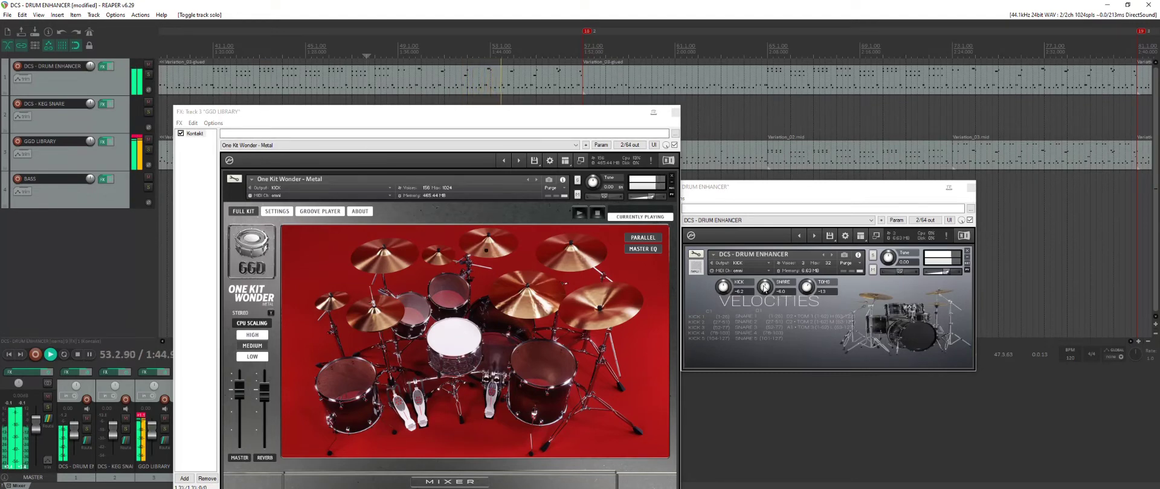
Step: Raise the Drum Enhancer's SNARE volume, lower it, and raise it again while soloing the track before unsoloing it
left_click_drag(764, 287, 766, 273)
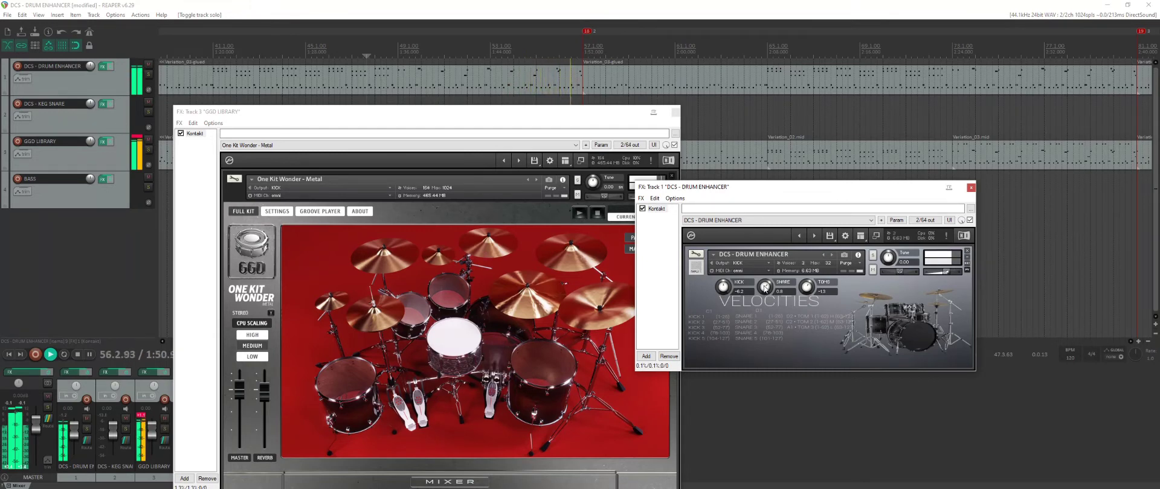
left_click_drag(765, 287, 766, 304)
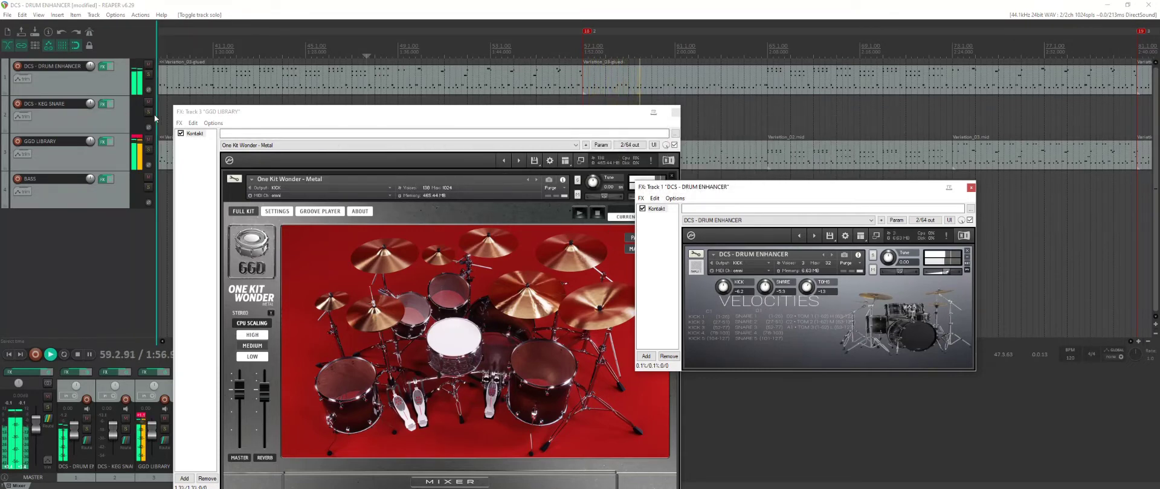
left_click(149, 74)
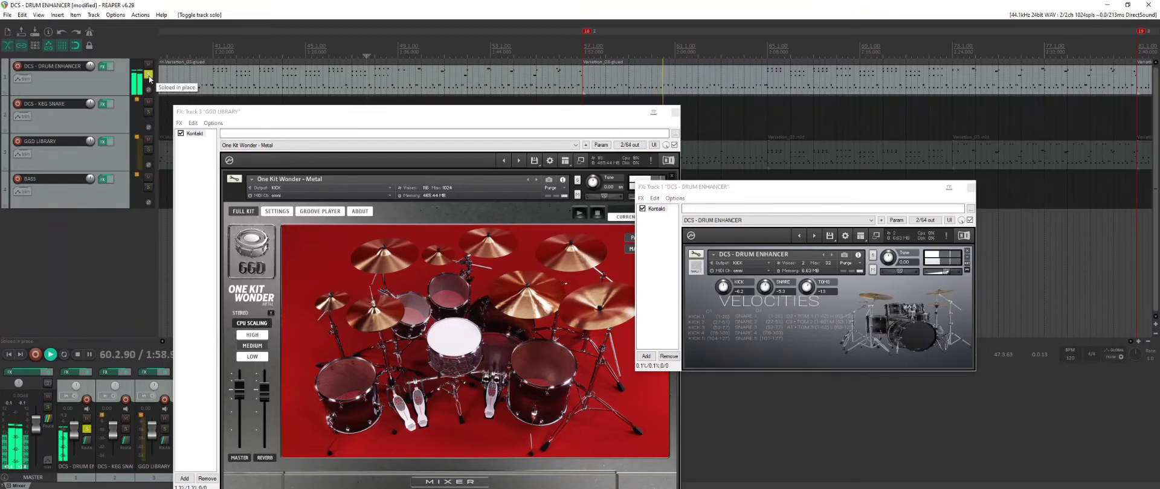
left_click_drag(764, 286, 739, 257)
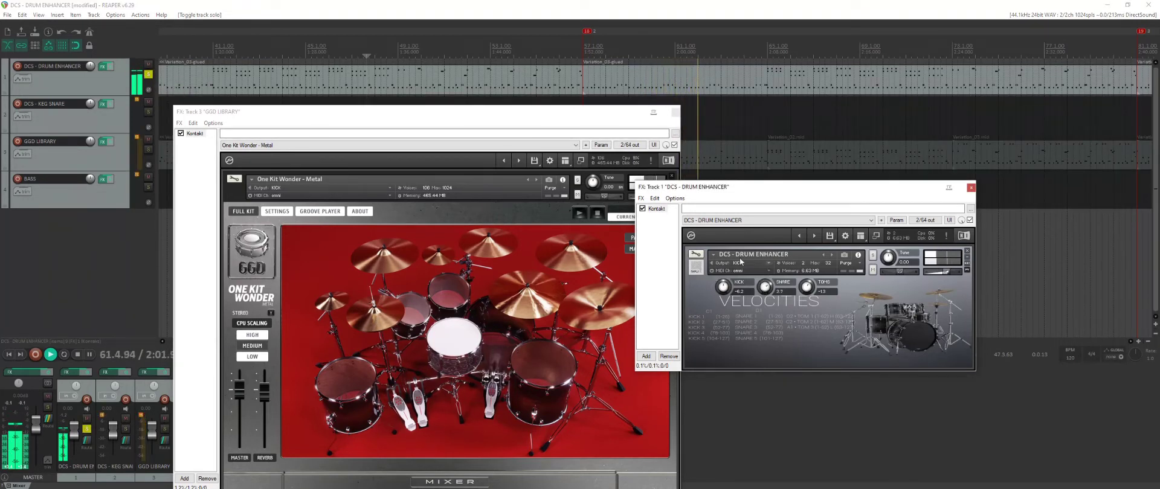
left_click(149, 76)
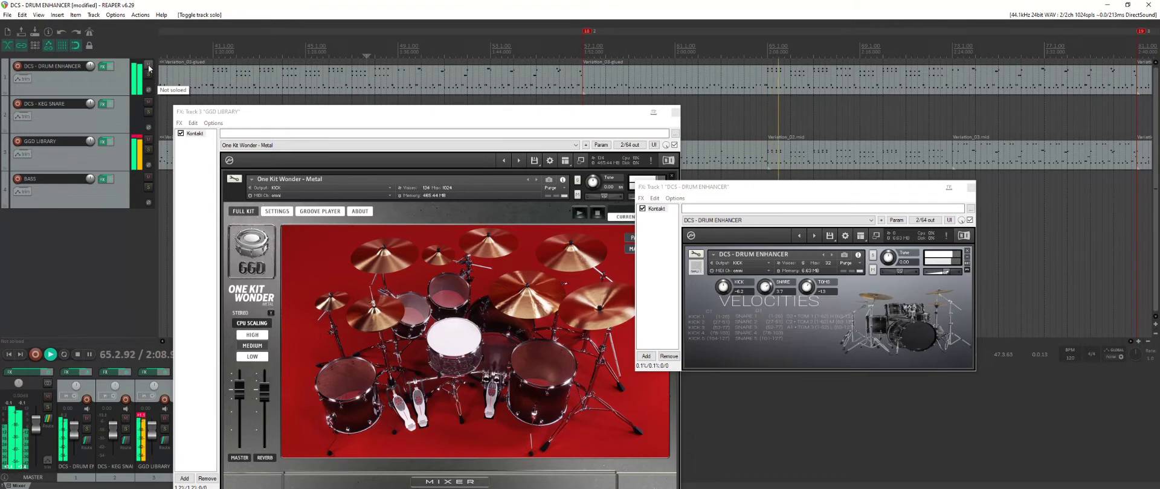
Step: Check the mix twice with the DRUM ENHANCER track muted, and listen to that track soloed between the two comparisons
left_click(149, 68)
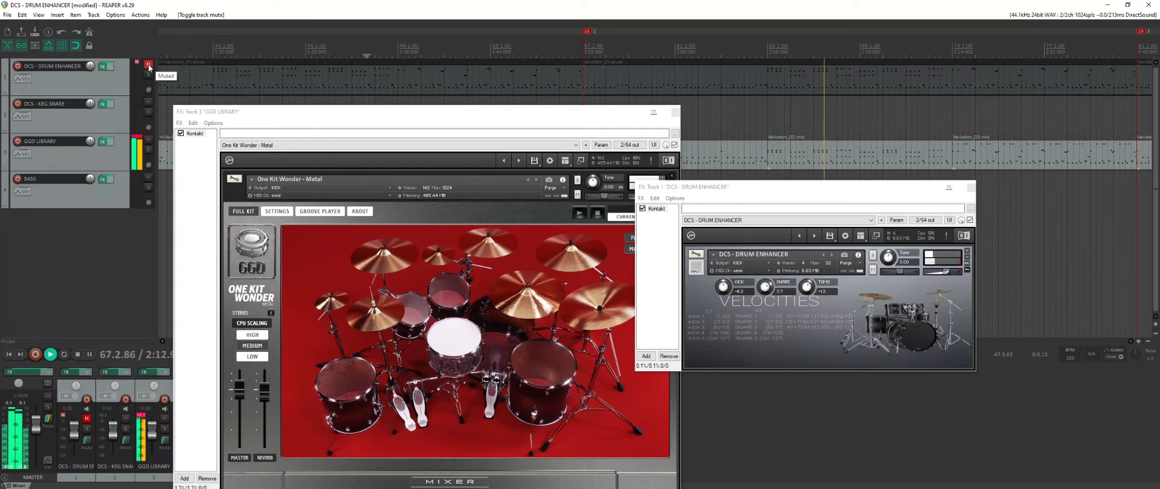
left_click(150, 65)
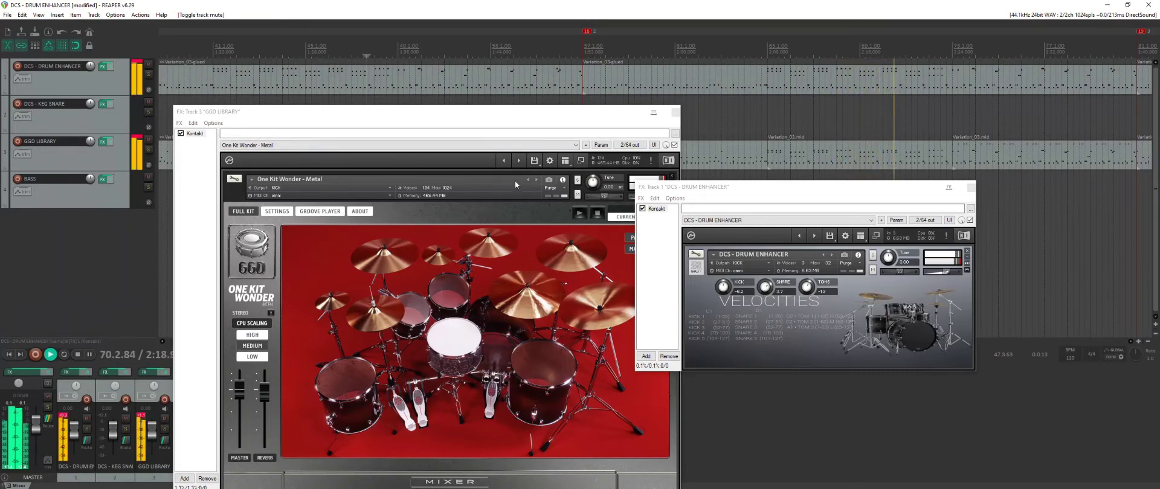
left_click(149, 73)
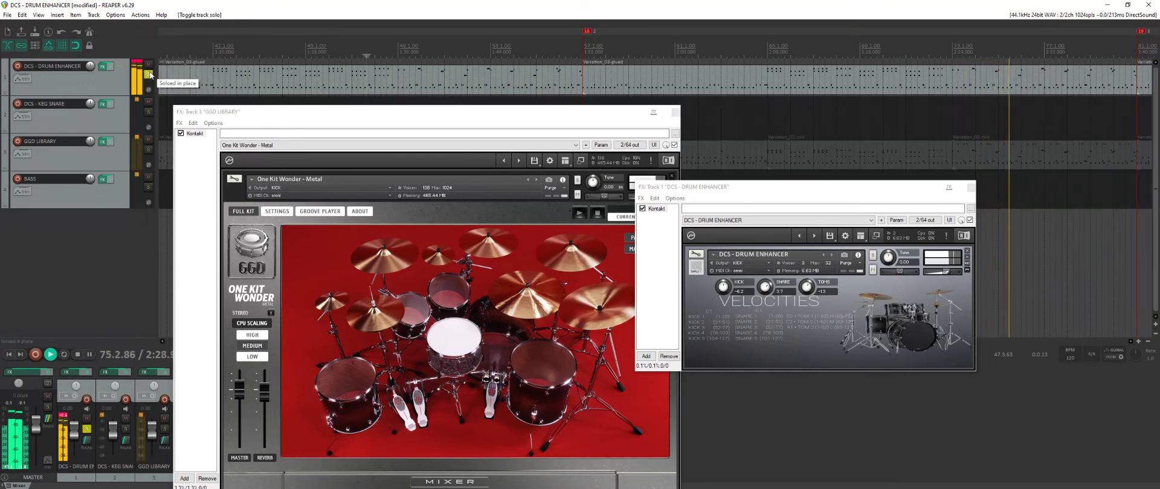
left_click(149, 73)
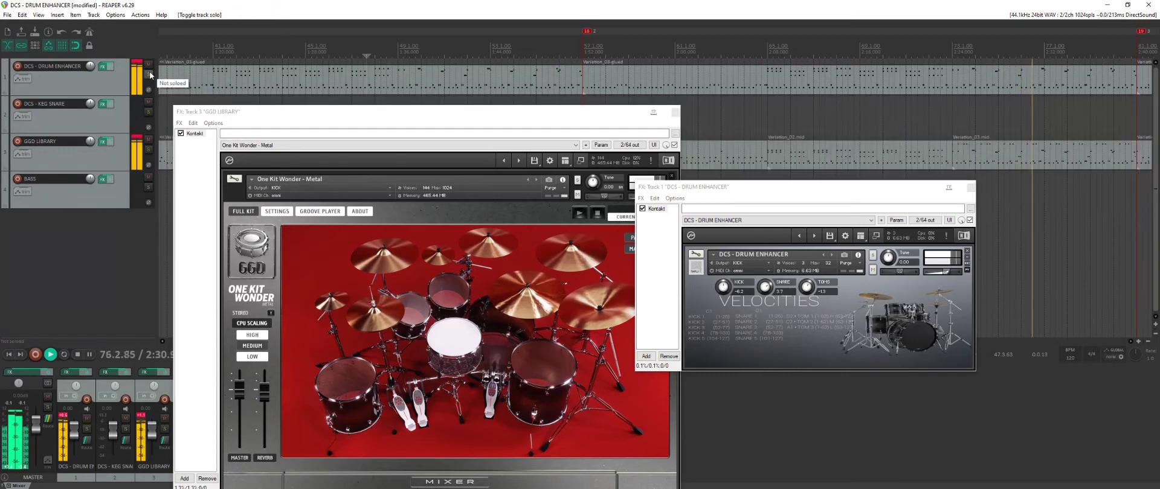
left_click(149, 64)
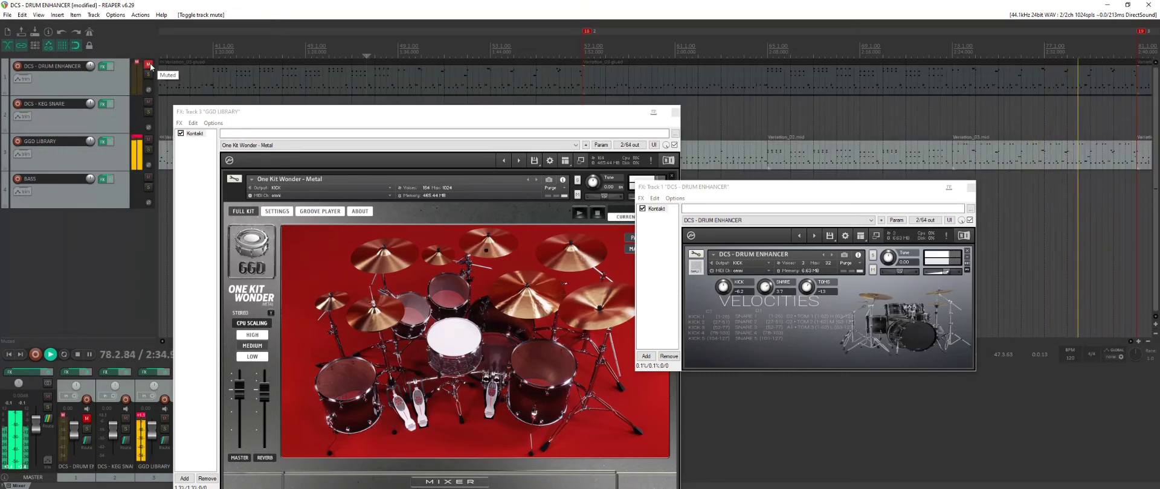
left_click(149, 64)
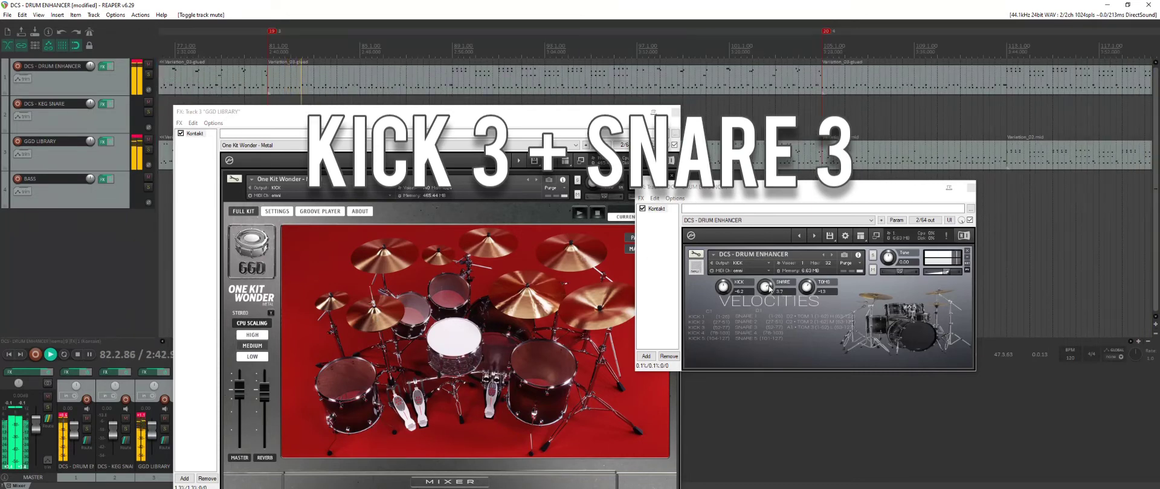
Step: Set the Drum Enhancer volumes to about -9.3 for SNARE, 2.5 for KICK with the track soloed, and -6.4 for TOMS in the full mix
left_click_drag(768, 288, 766, 324)
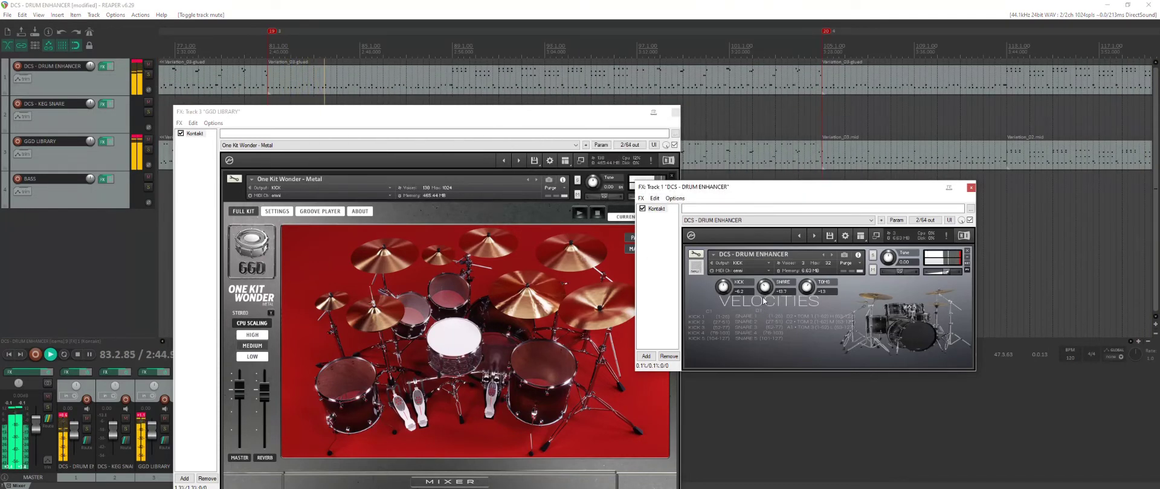
left_click_drag(765, 285, 765, 287)
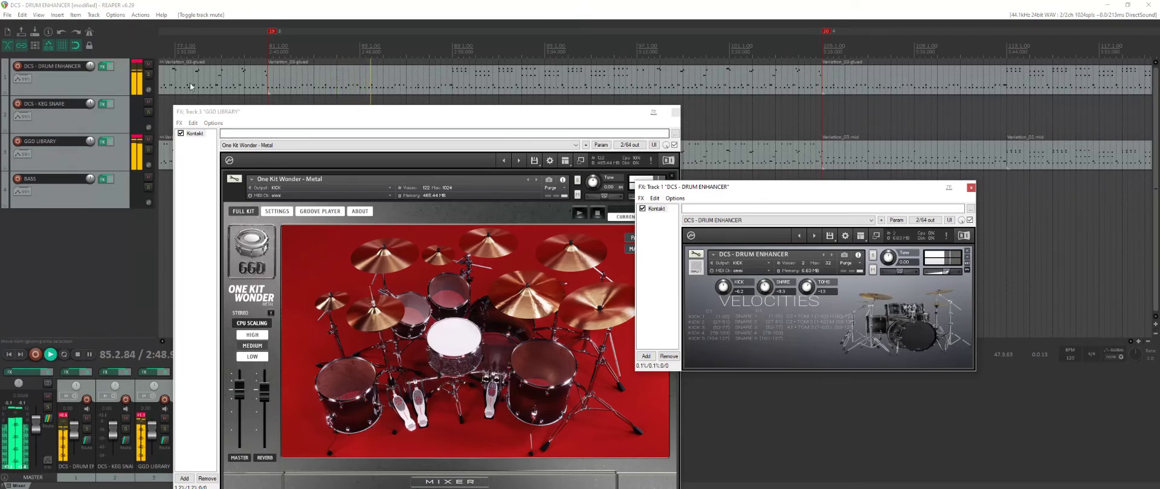
left_click(149, 74)
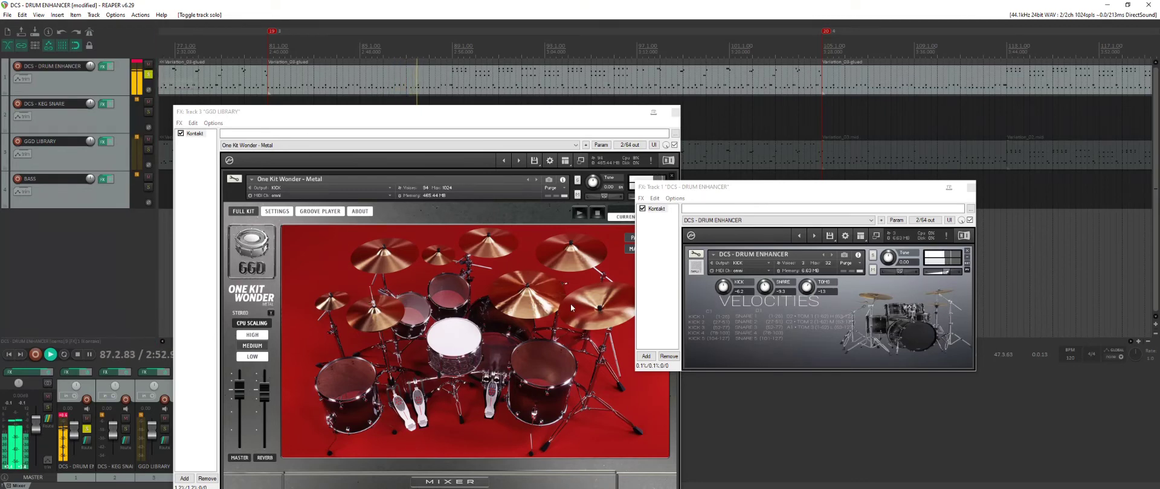
left_click_drag(726, 296, 725, 265)
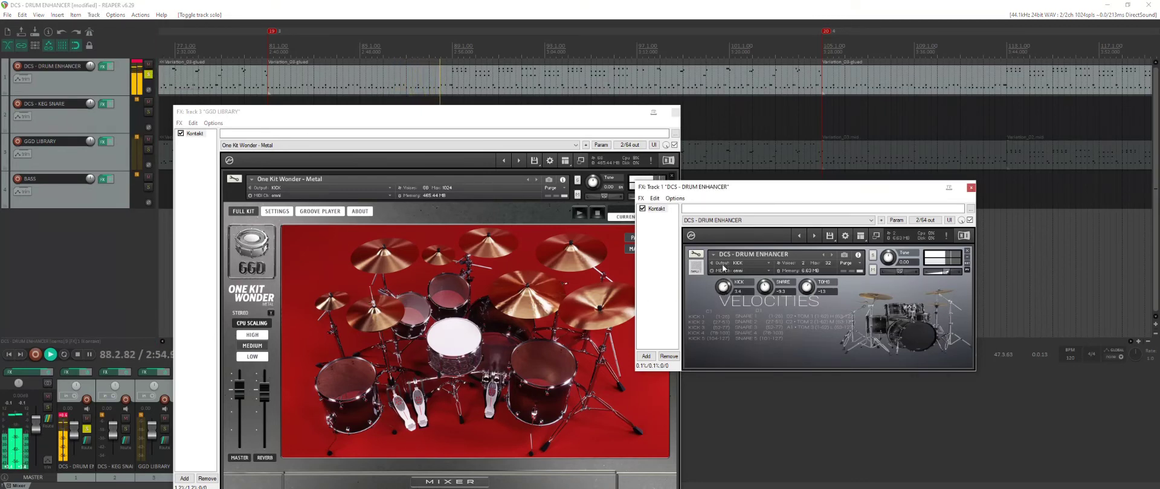
left_click(147, 75)
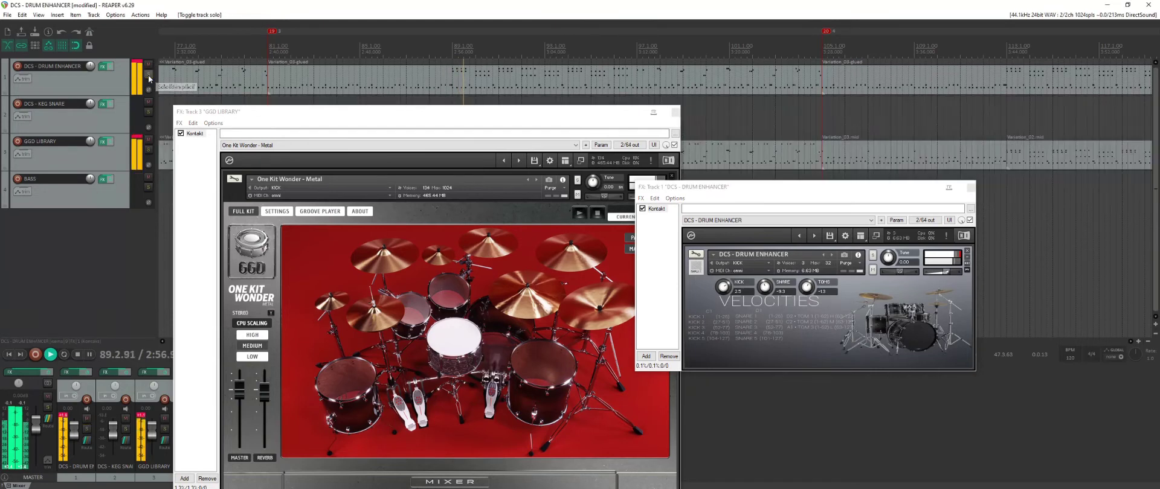
left_click_drag(804, 286, 805, 296)
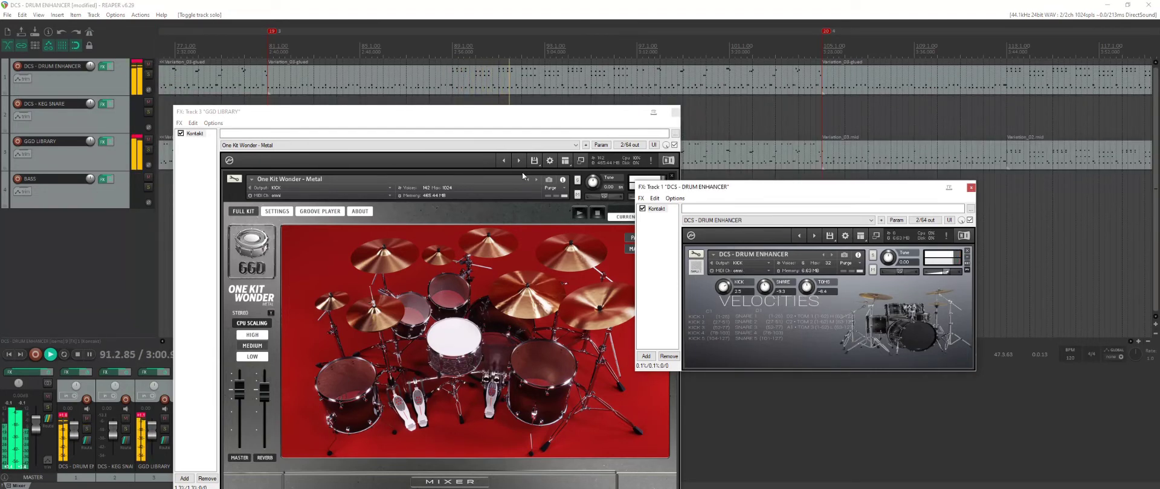
Step: Compare the Kick 3 and Snare 3 section with the DRUM ENHANCER track muted and unmuted, and solo that track briefly
left_click(148, 65)
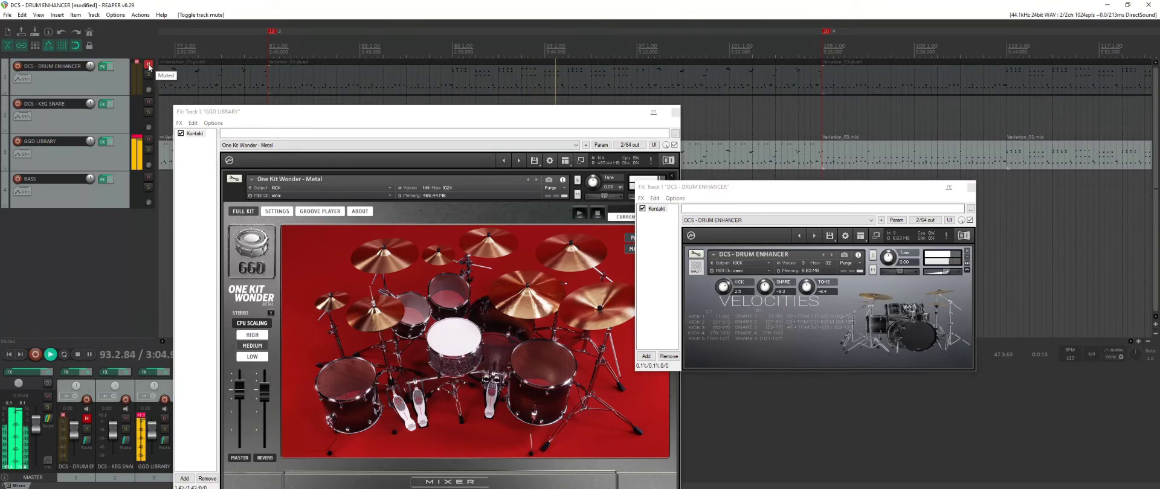
left_click(148, 65)
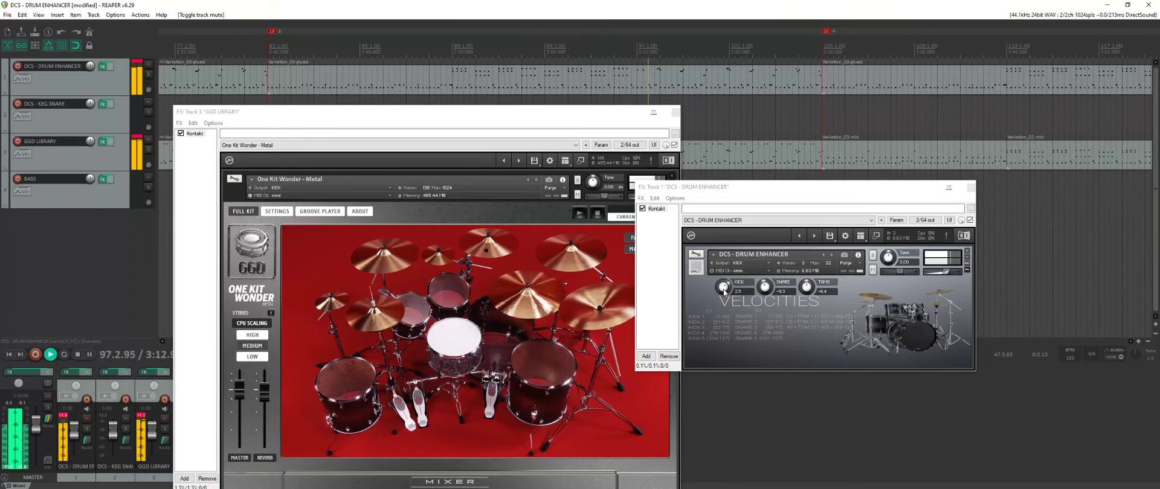
left_click(148, 75)
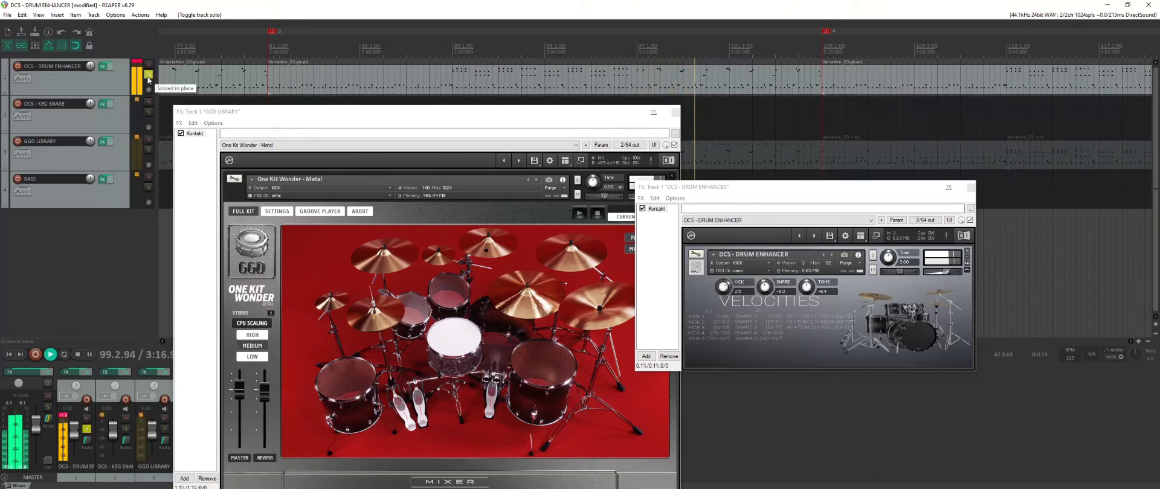
left_click(148, 75)
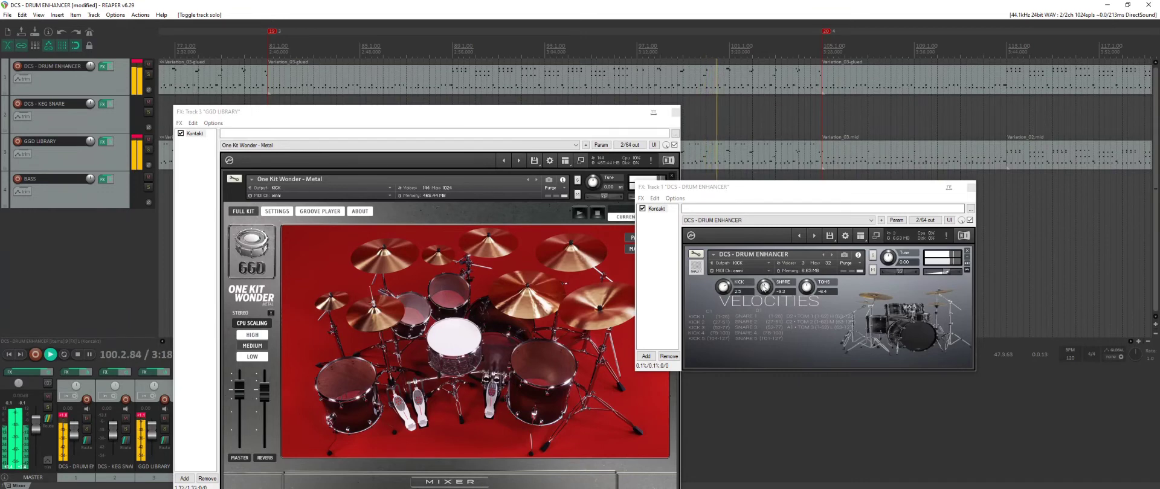
Step: Set the Drum Enhancer's SNARE volume to about -6.2 and KICK to about -5.1, and listen to the track soloed before unsoloing it
left_click_drag(765, 289, 764, 287)
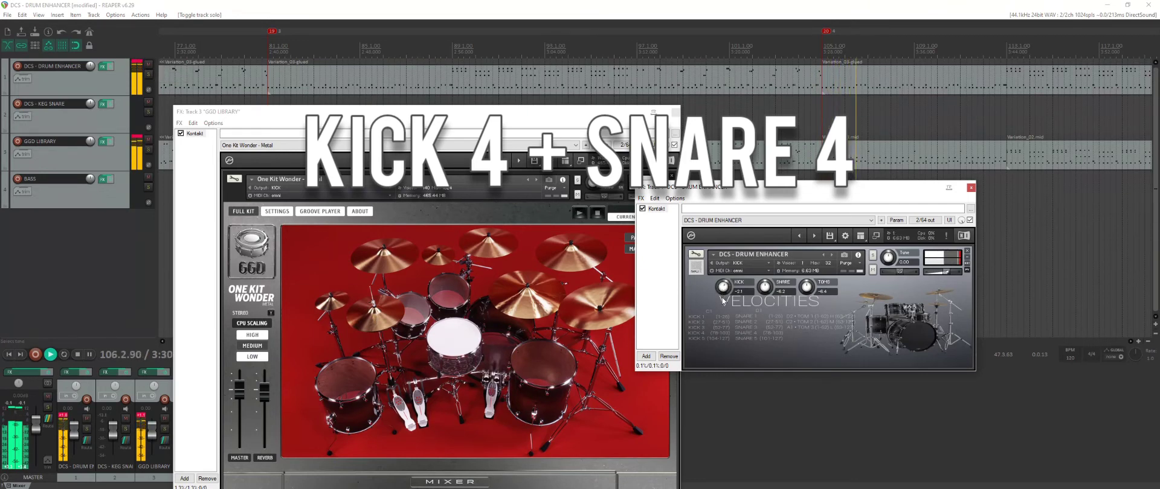
left_click_drag(722, 299, 722, 303)
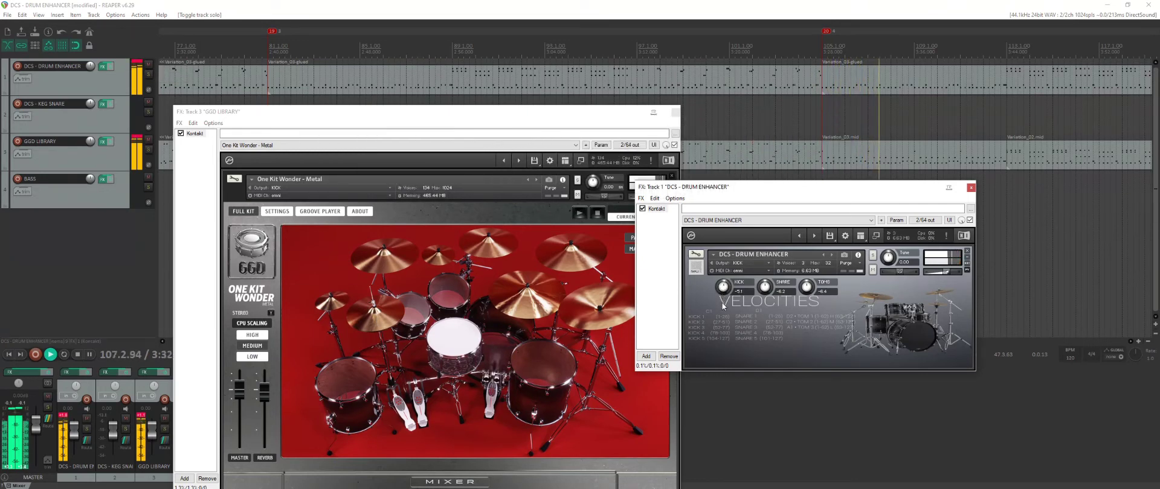
left_click(148, 74)
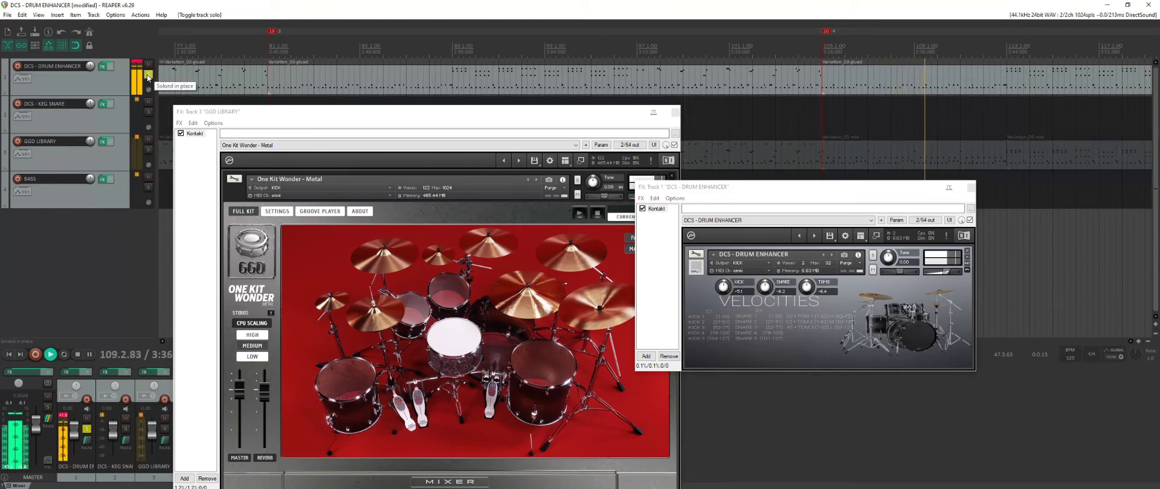
left_click(148, 74)
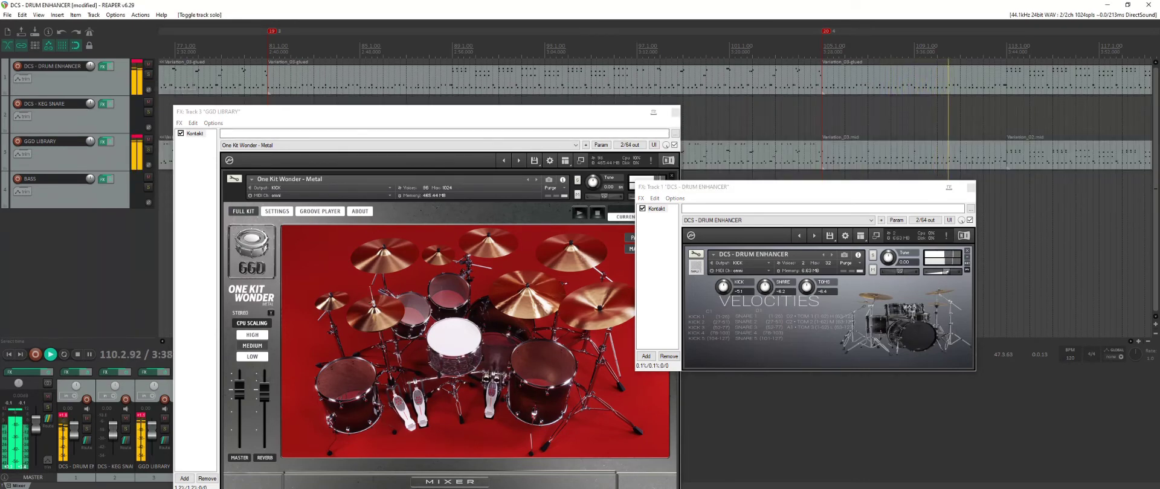
Step: Compare the mix twice with the DRUM ENHANCER track muted and unmuted, and solo that track briefly before returning to the full mix
left_click(148, 65)
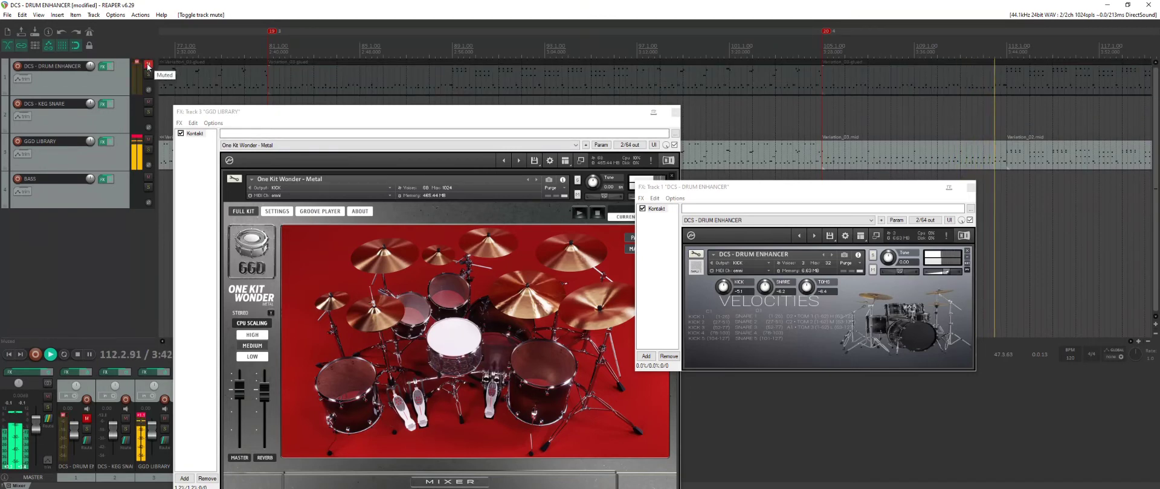
left_click(148, 64)
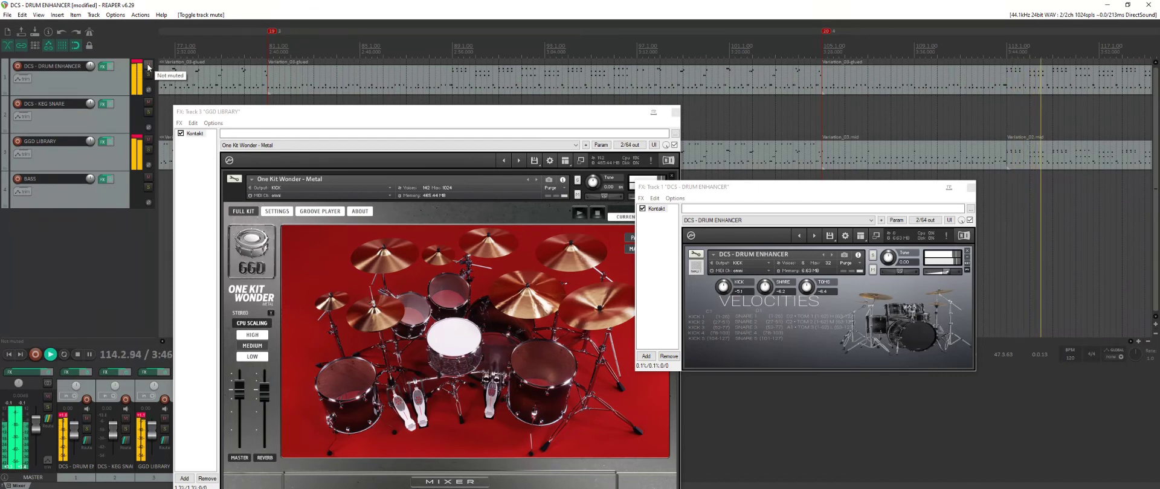
left_click(148, 64)
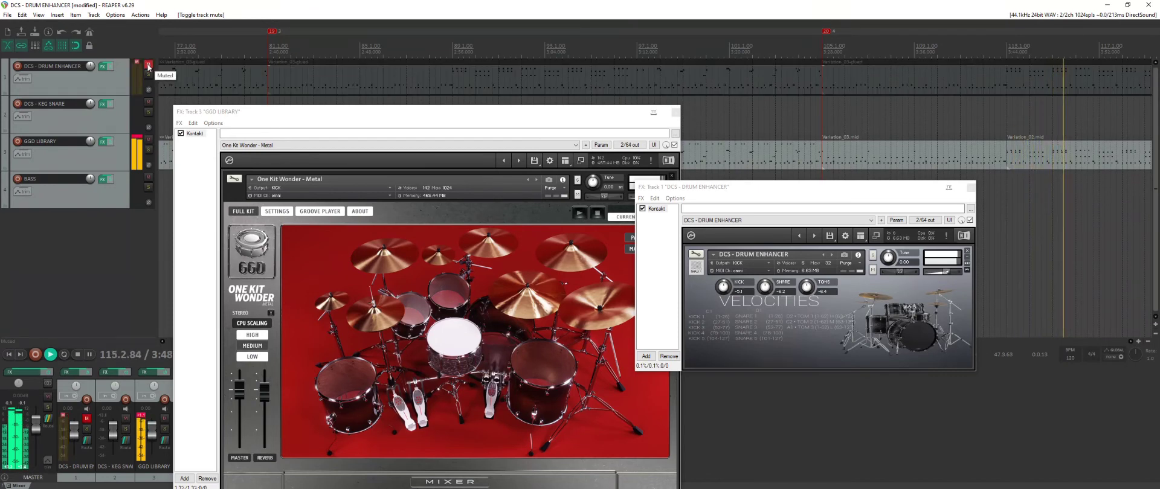
left_click(148, 65)
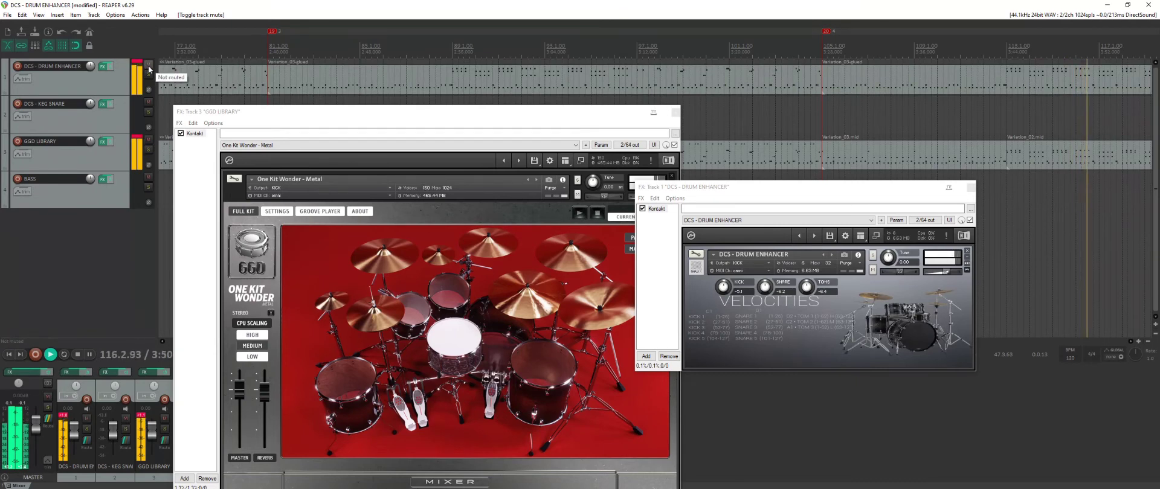
left_click(148, 75)
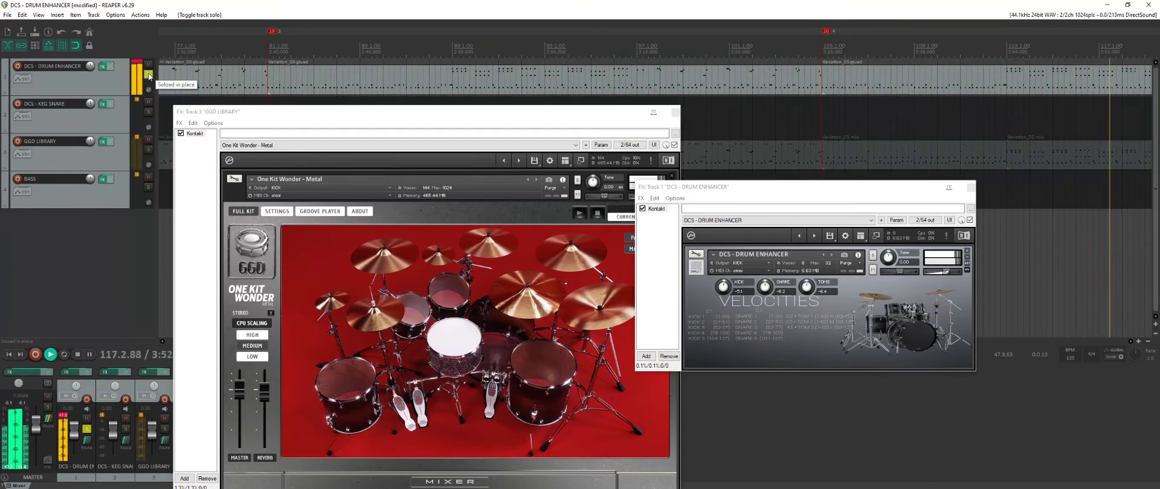
left_click(148, 75)
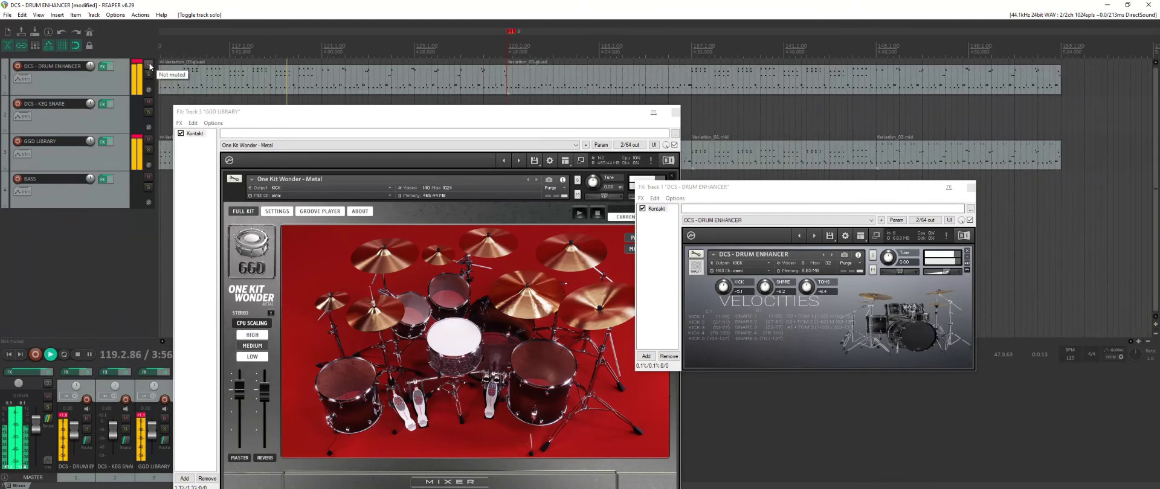
Step: Check the mix with the DRUM ENHANCER track muted, listen to that track soloed, and repeat the muted comparison before unmuting it
left_click(149, 65)
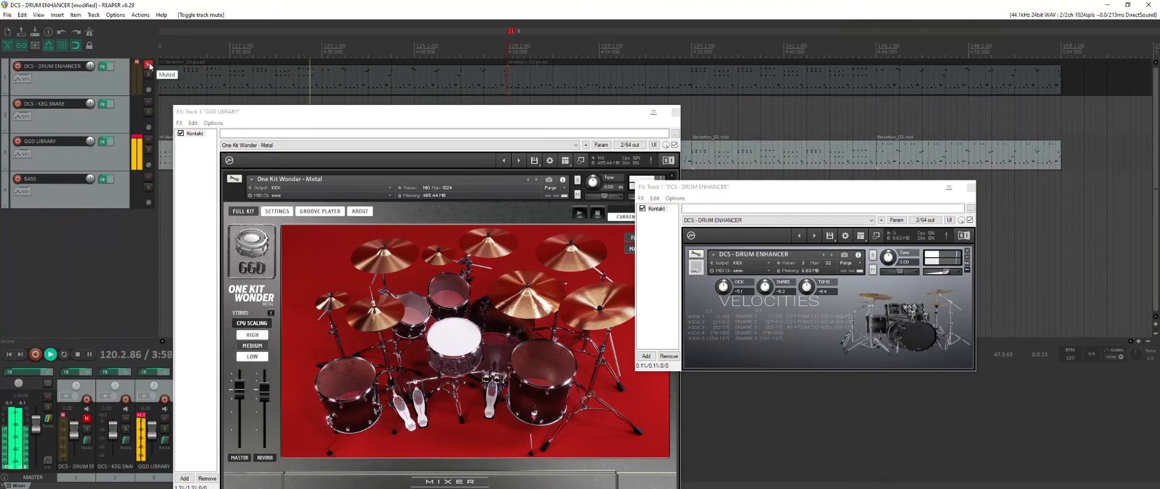
left_click(149, 66)
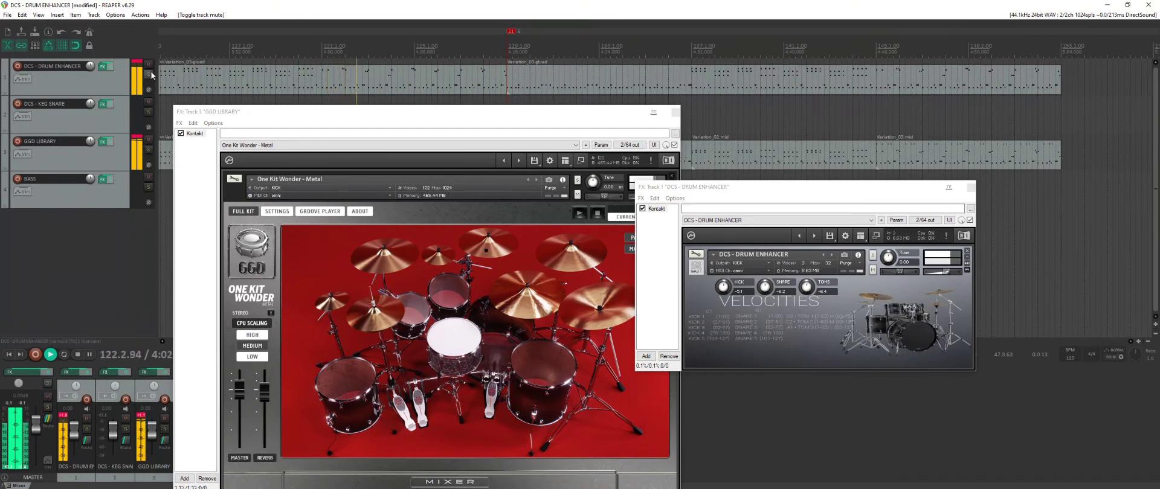
left_click(150, 74)
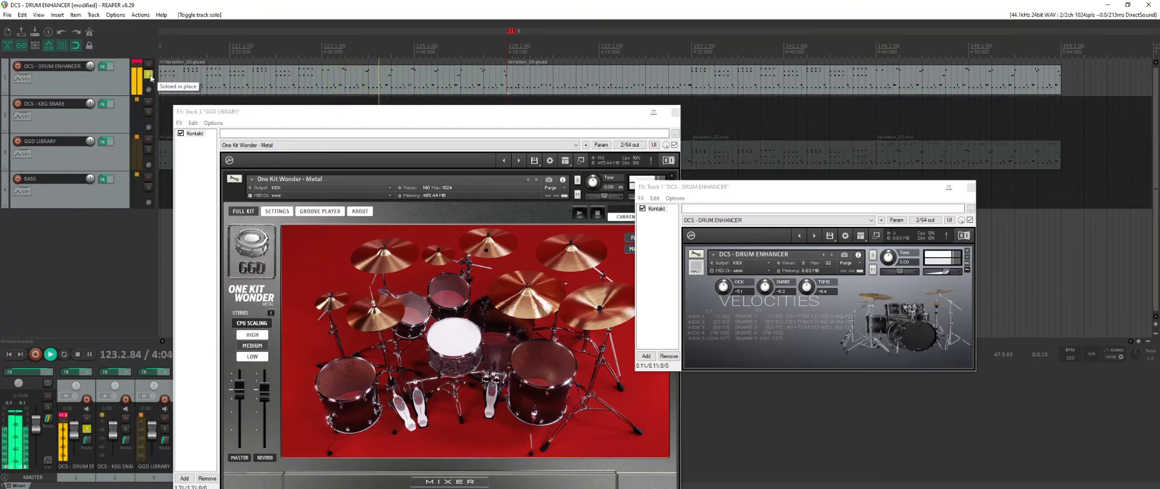
left_click(150, 74)
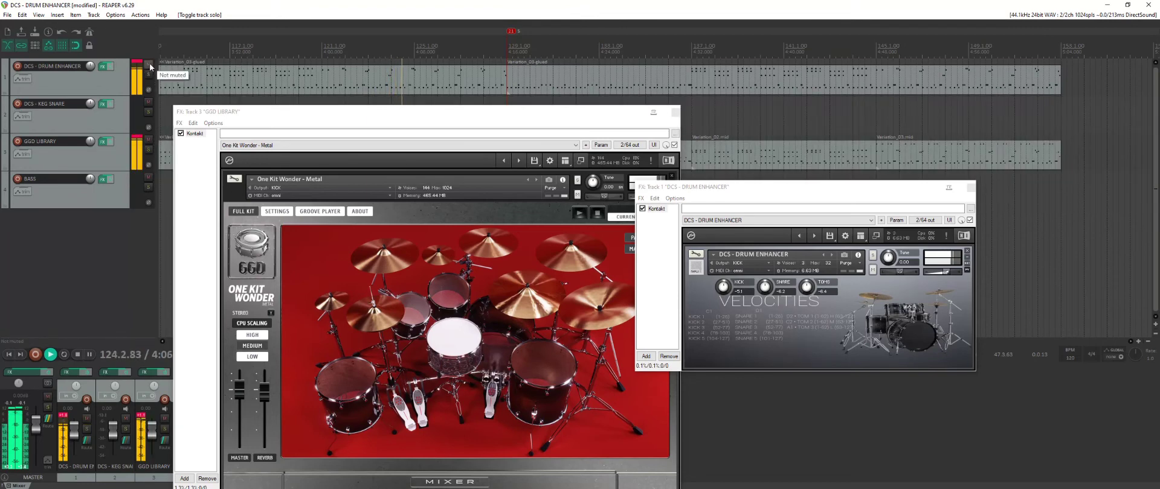
left_click(150, 65)
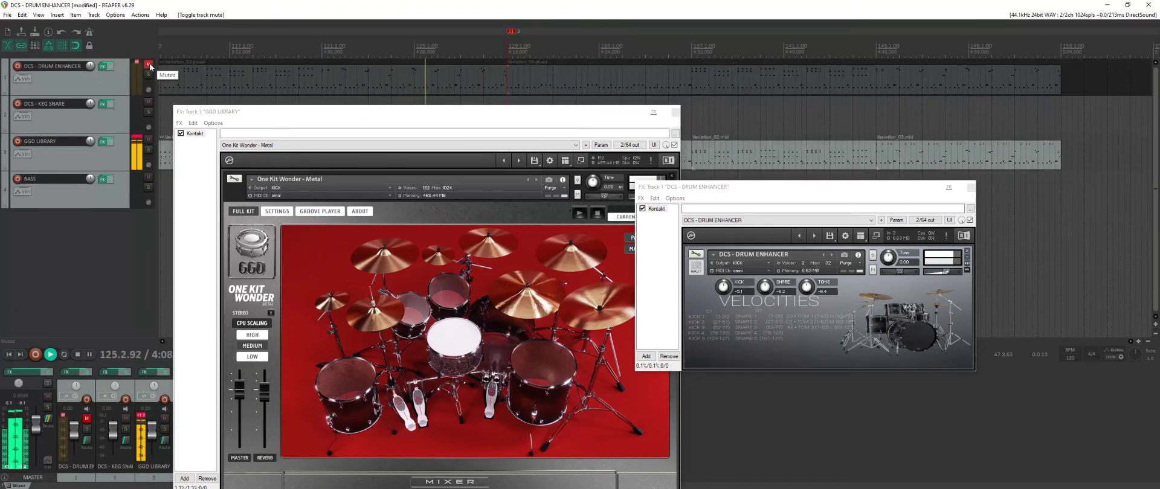
left_click(149, 65)
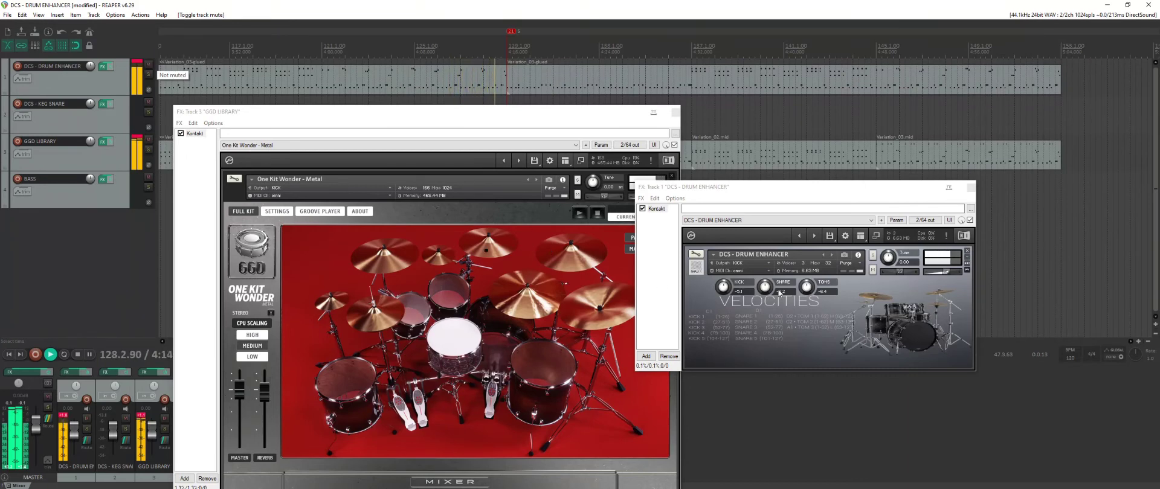
Step: Set the Drum Enhancer's KICK volume to about -0.8 with the track soloed, and its SNARE volume to about -12.8 in the full mix
left_click_drag(763, 289, 761, 300)
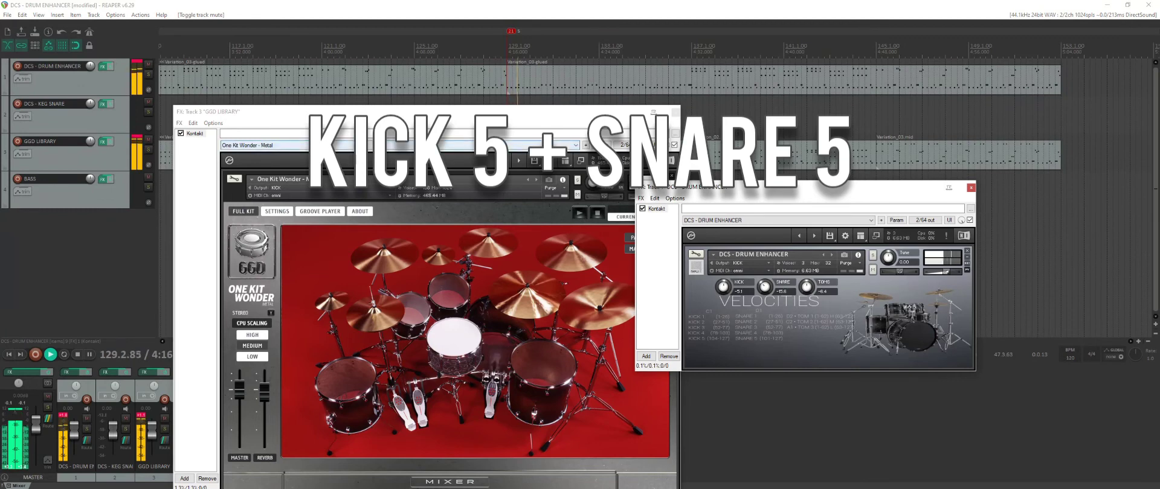
left_click(148, 74)
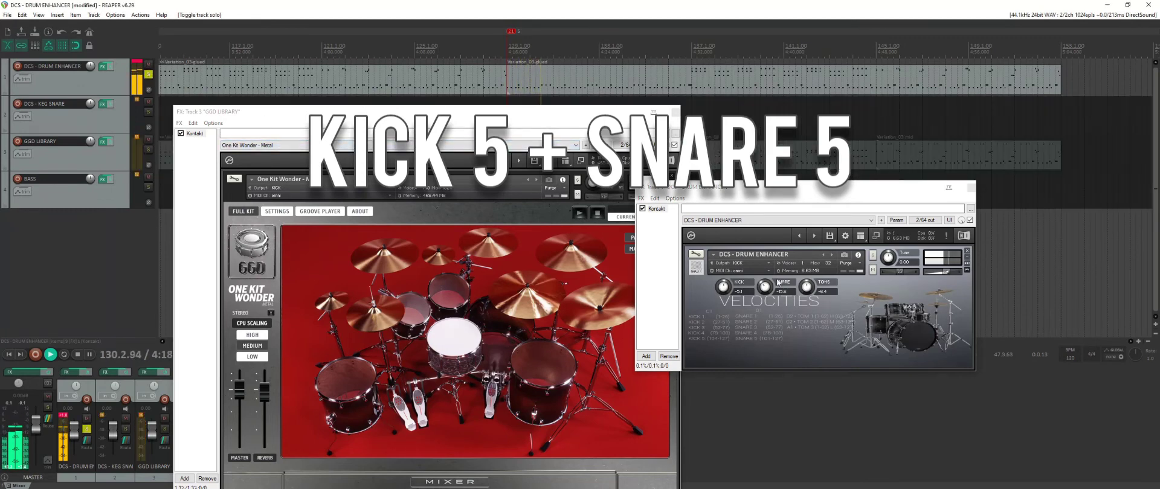
mouse_move(759, 294)
left_mouse_down()
mouse_move(767, 281)
mouse_move(723, 280)
mouse_move(760, 291)
left_mouse_up()
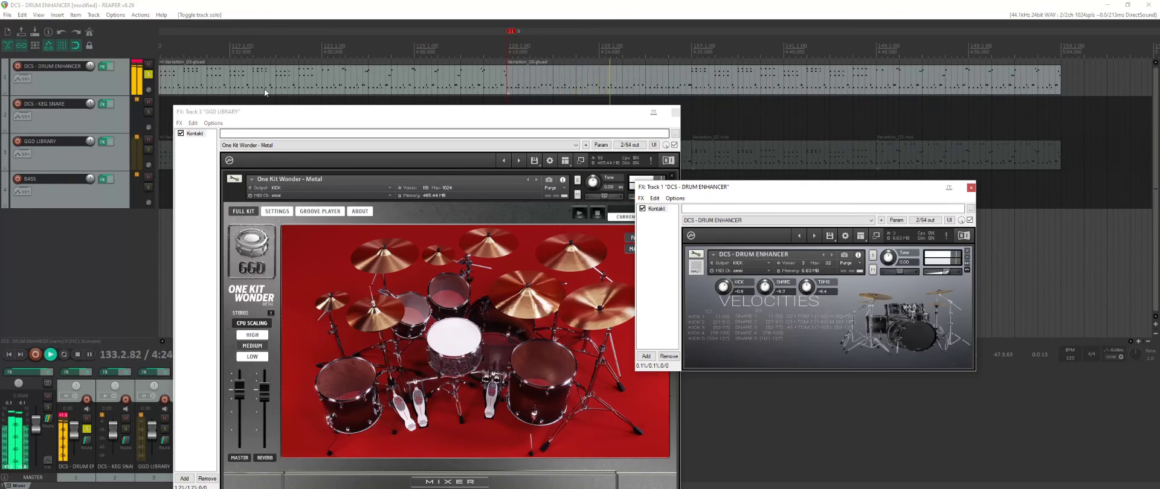
left_click(148, 75)
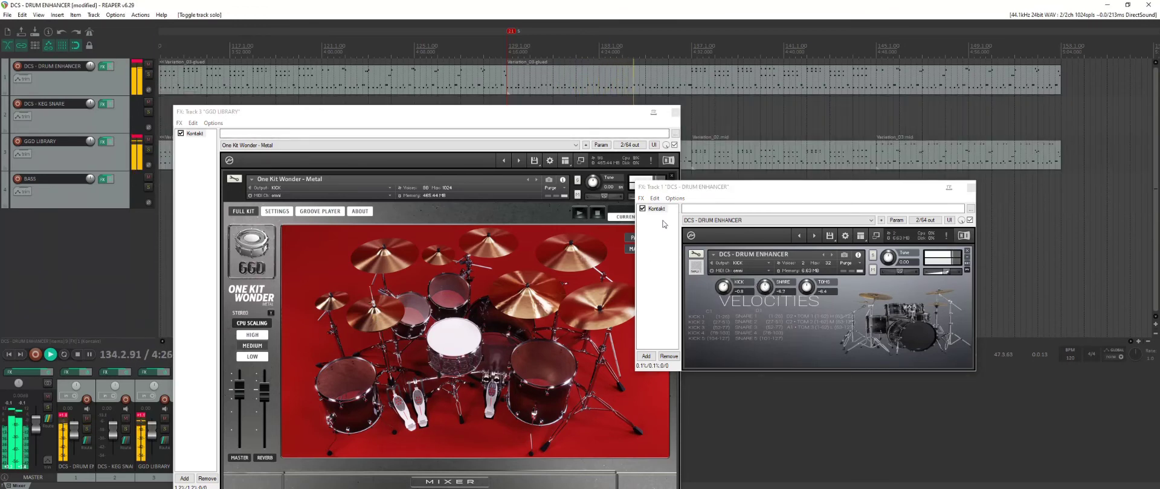
left_click_drag(764, 289, 764, 298)
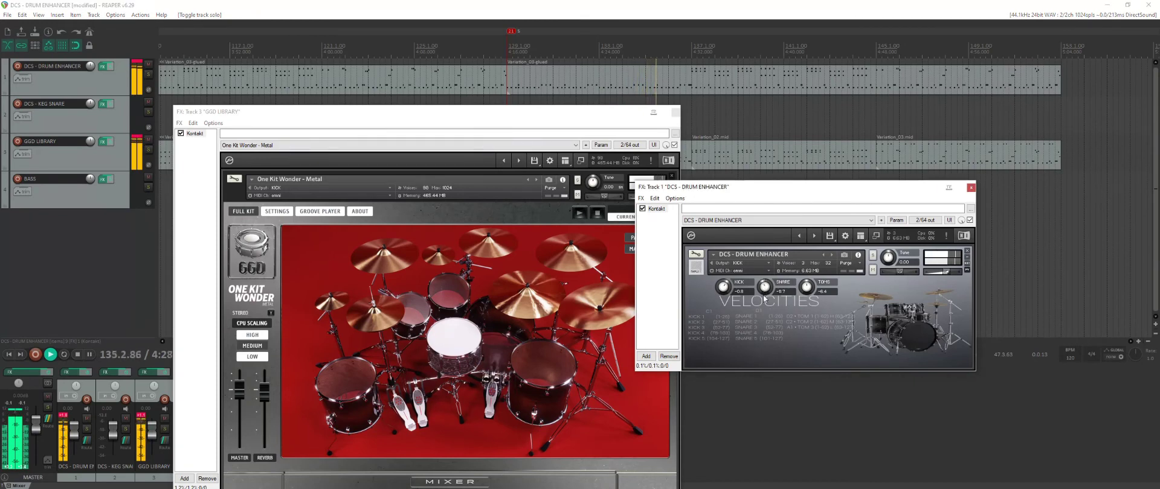
Step: Compare the Kick 5 and Snare 5 section with the DRUM ENHANCER track muted, unmuted and soloed, leaving it unmuted in the full mix
left_click(149, 64)
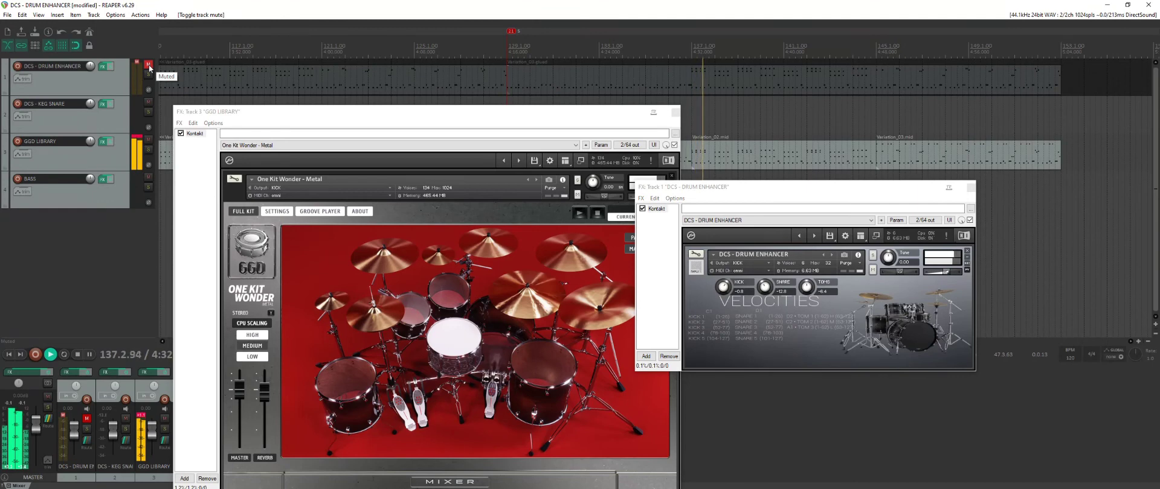
left_click(149, 67)
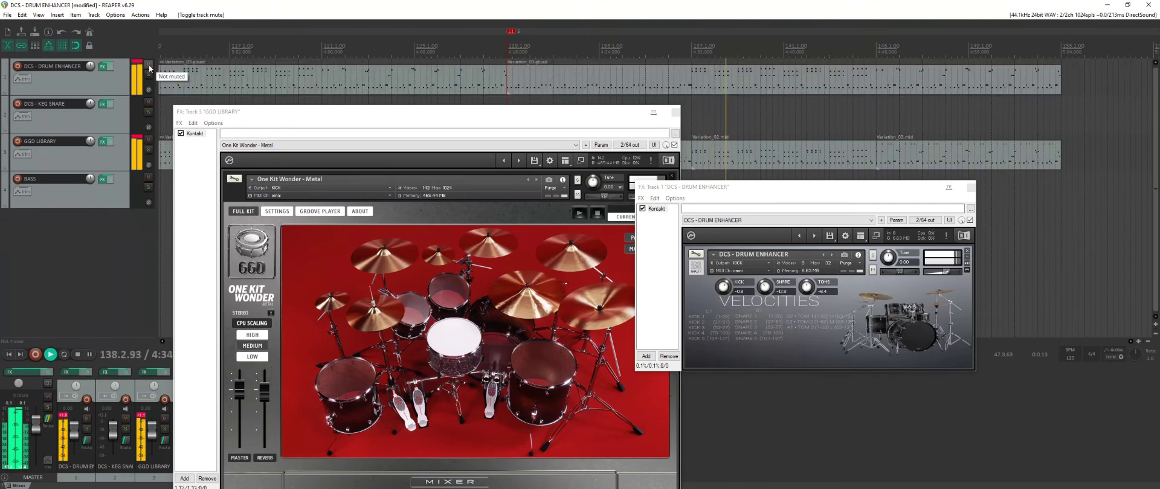
left_click(149, 66)
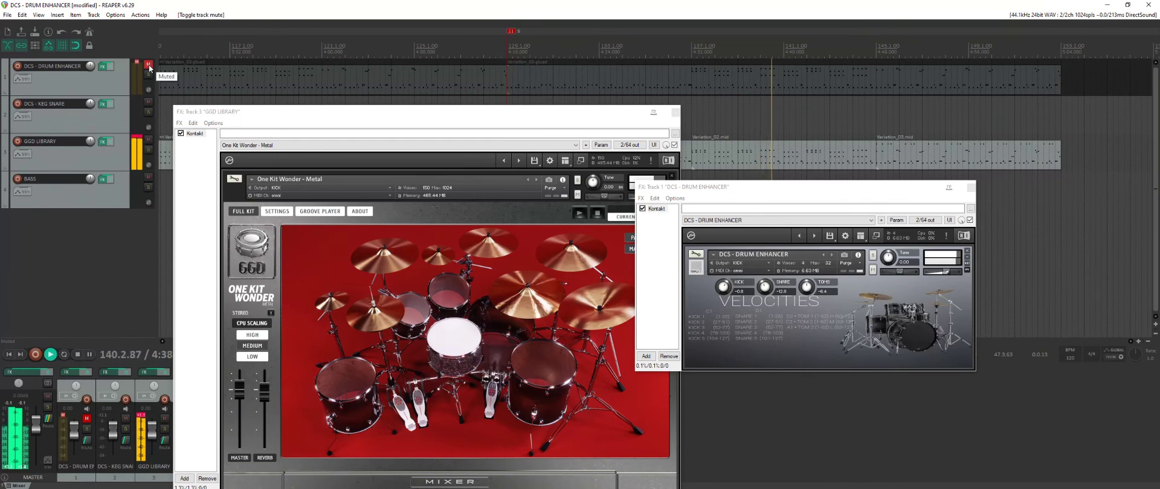
left_click(149, 66)
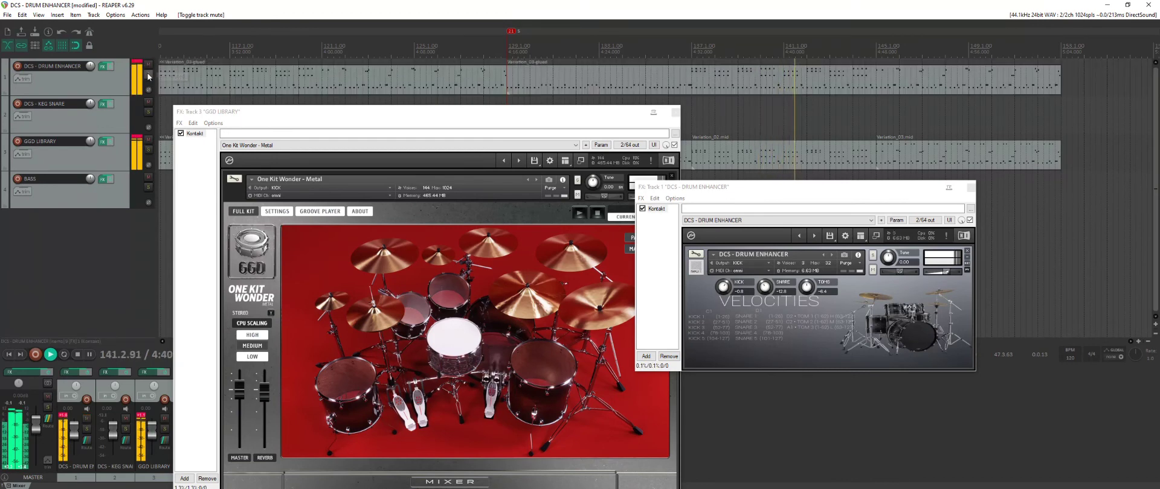
left_click(148, 75)
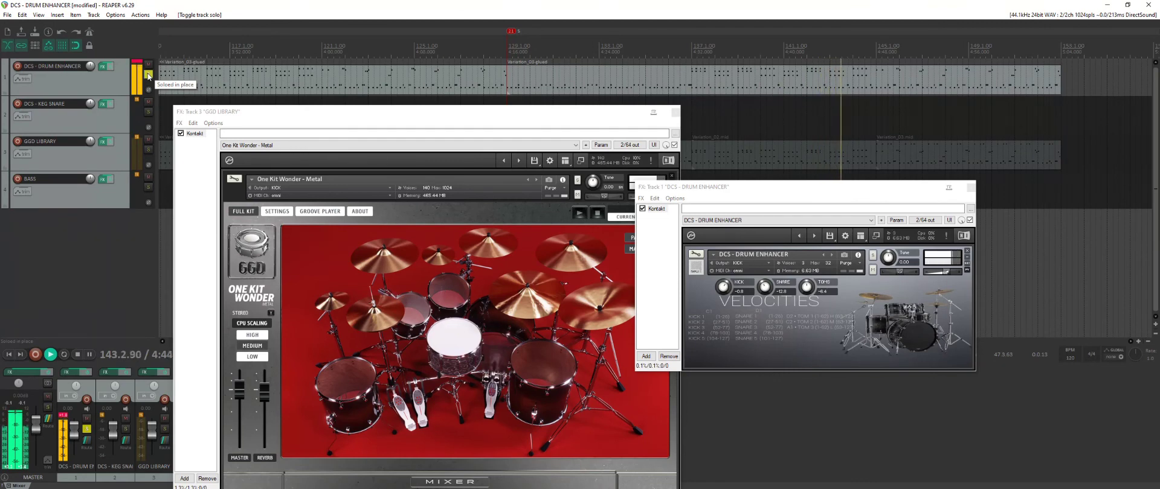
left_click(148, 75)
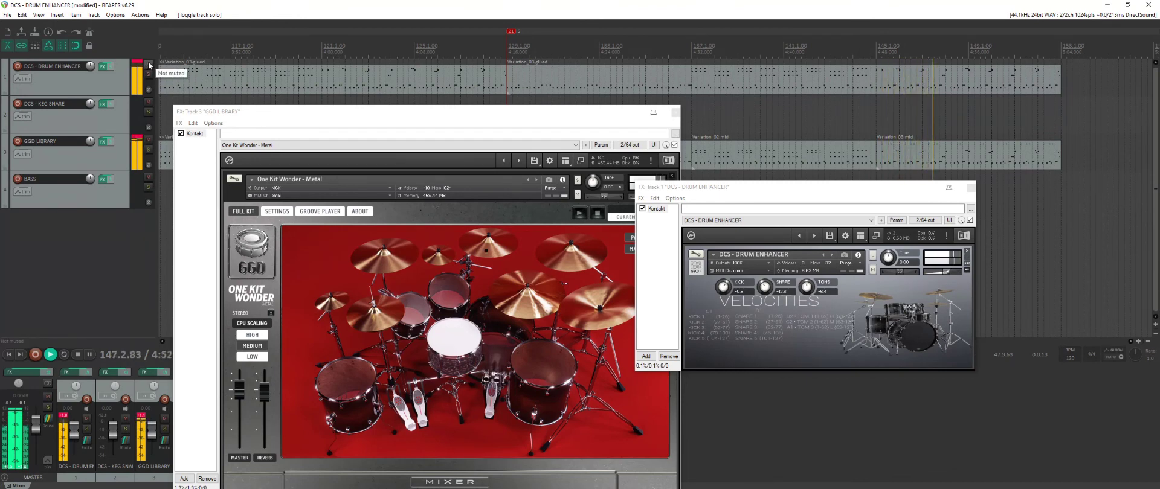
left_click(148, 65)
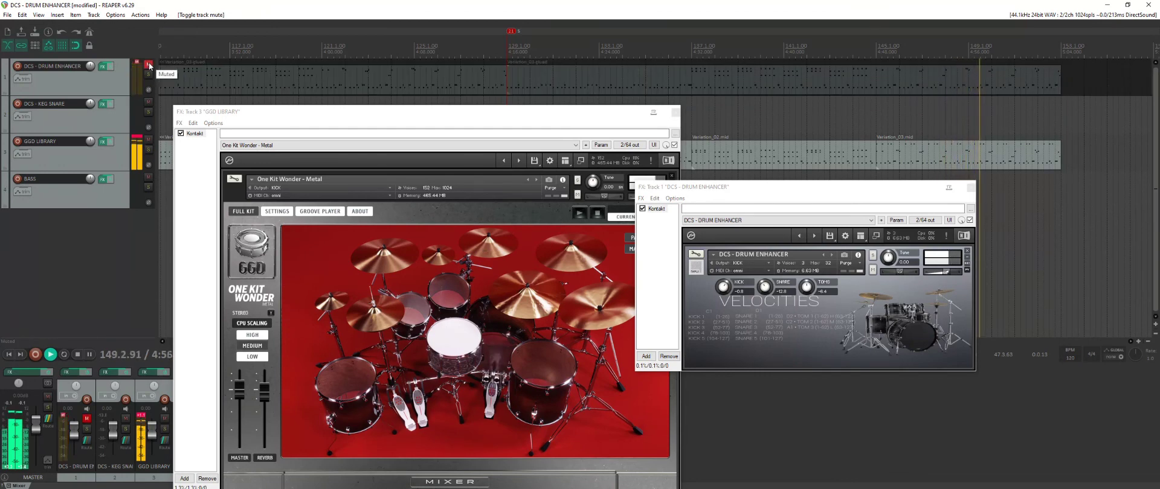
left_click(149, 65)
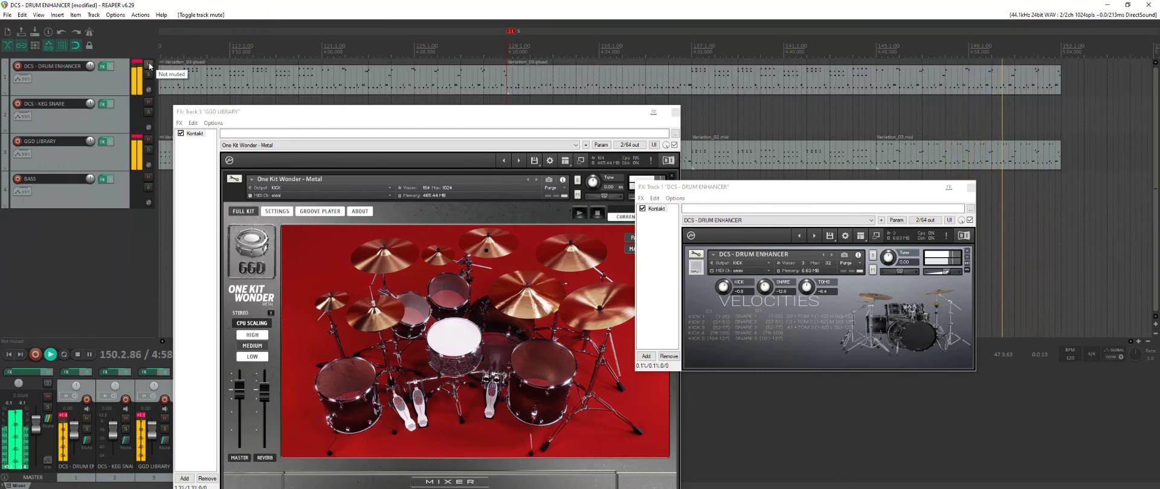